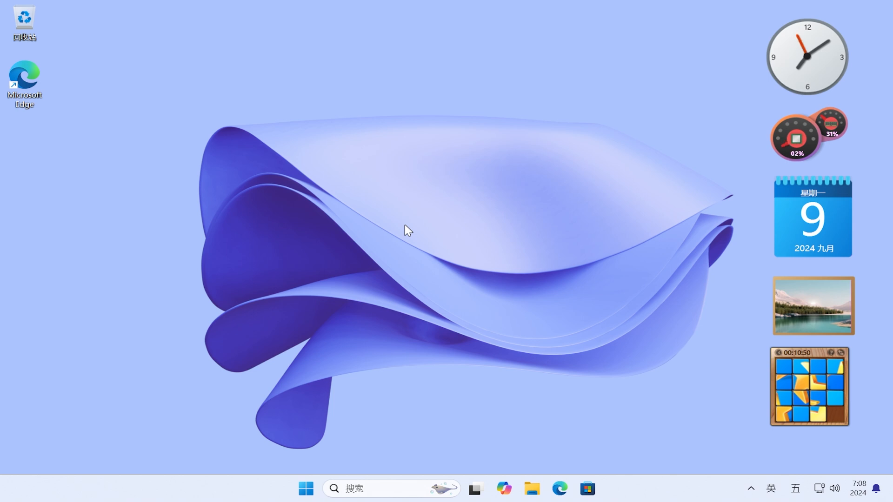
Step: Open a File Explorer window and close it again
mouse_move(849, 69)
click(533, 491)
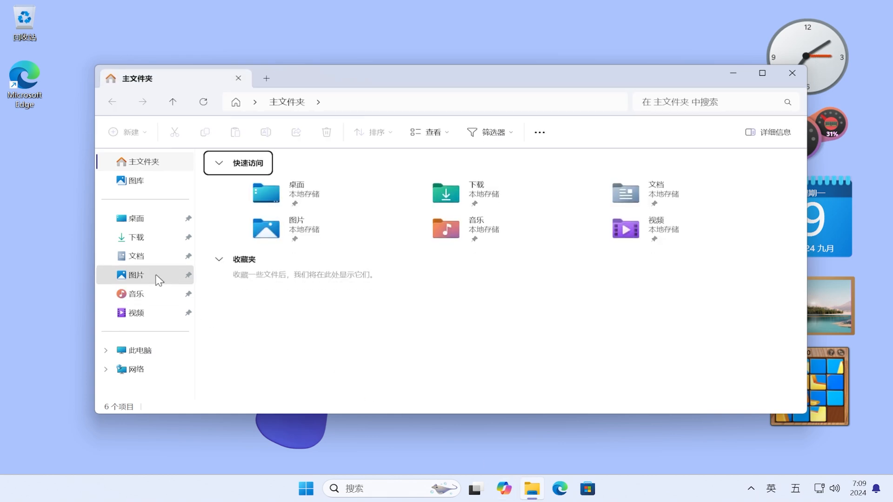
click(792, 73)
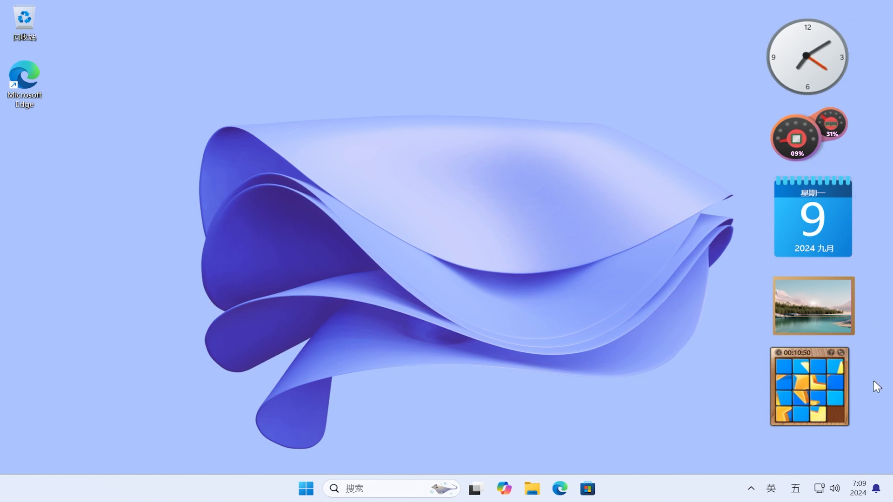
Step: Set the picture puzzle gadget's image to the gold robot (6/11) and start a new game
click(842, 353)
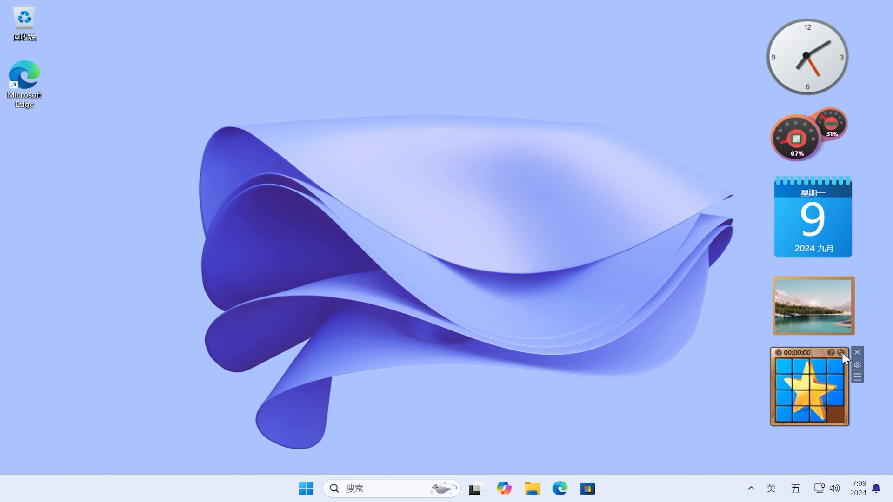
click(858, 365)
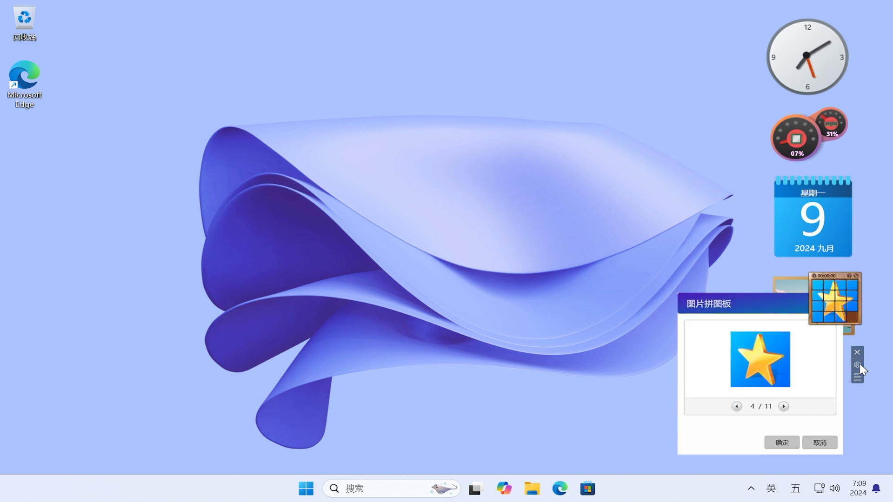
click(780, 410)
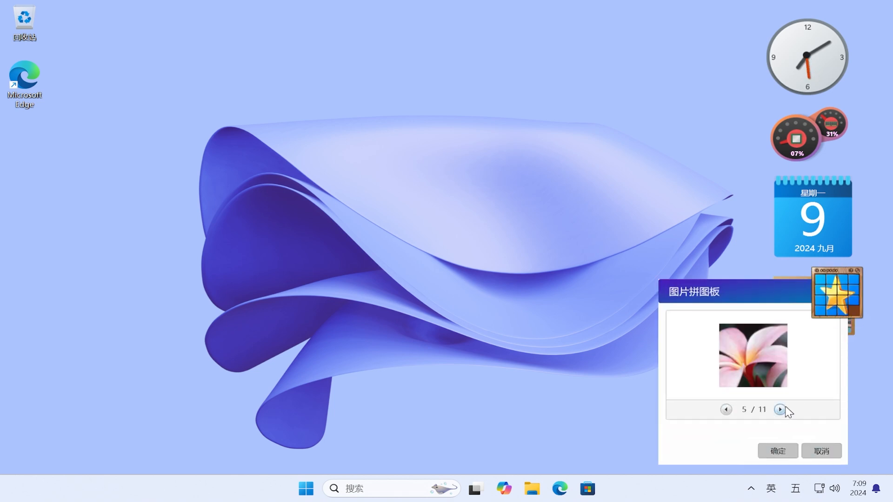
click(782, 410)
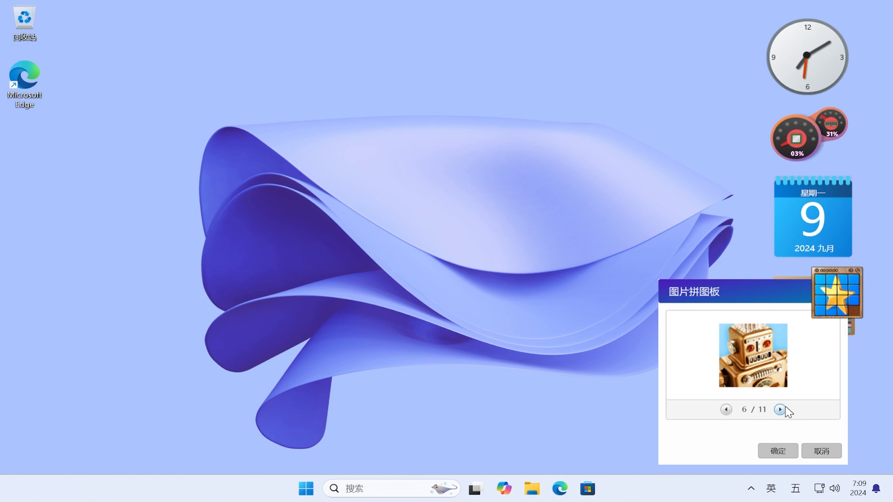
click(779, 451)
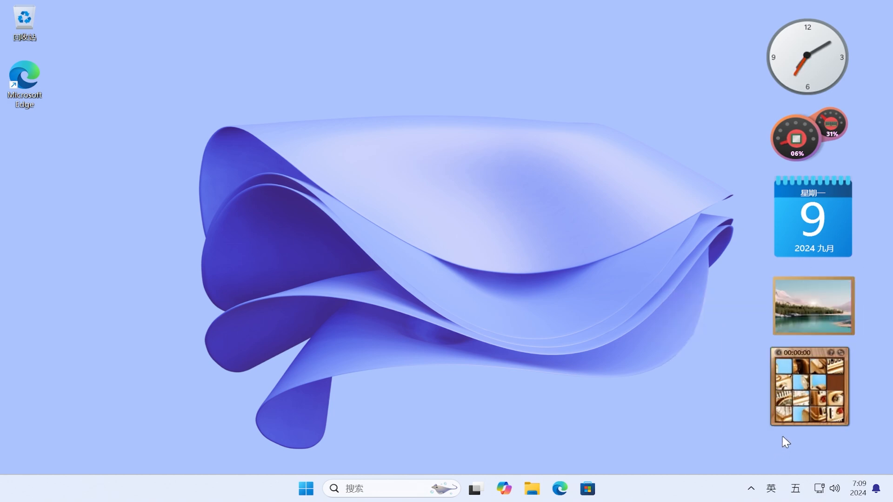
click(841, 353)
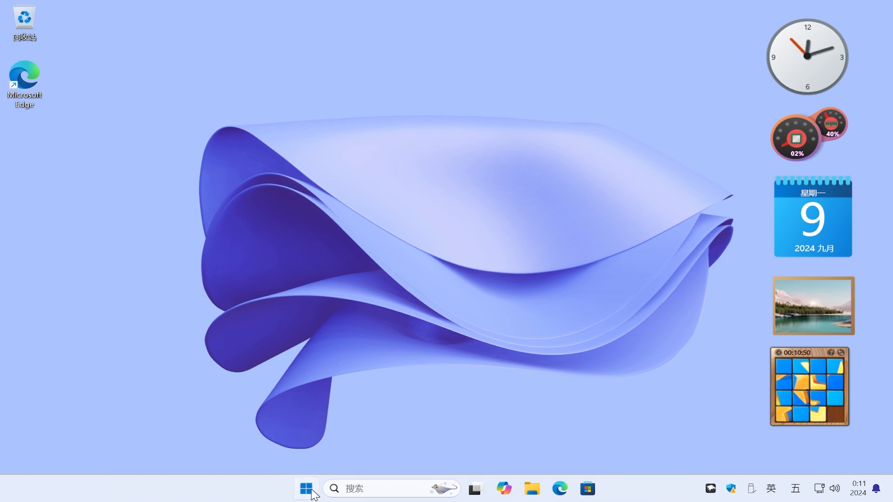
click(310, 493)
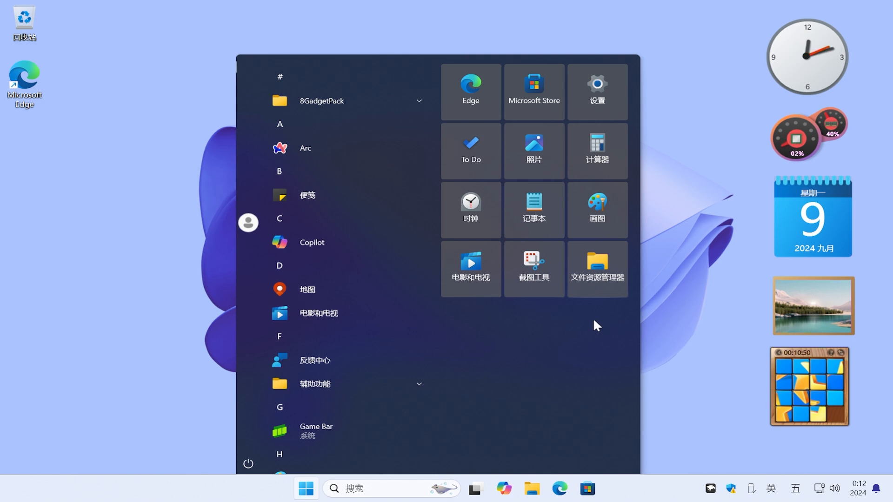
click(413, 486)
text(winver)
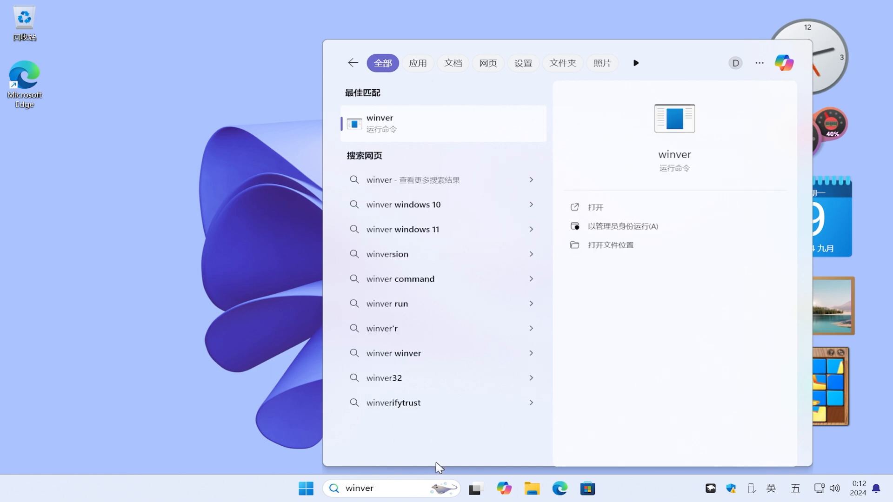
click(600, 208)
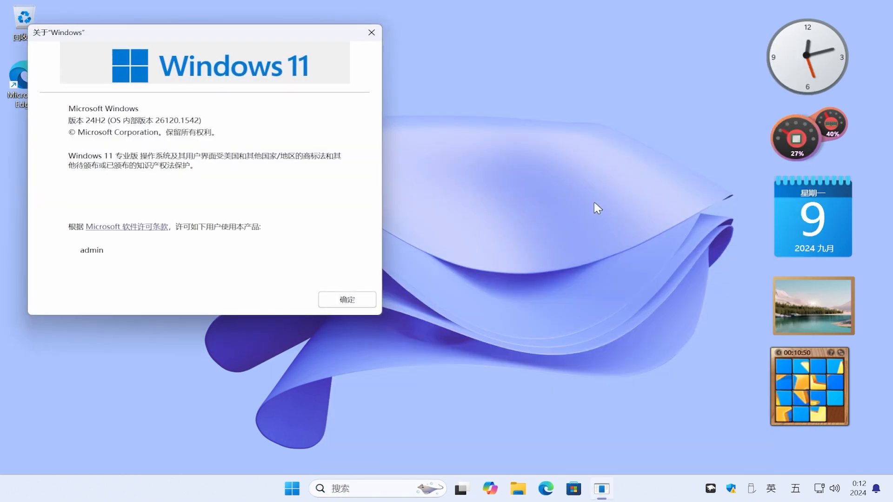
drag(251, 34, 462, 105)
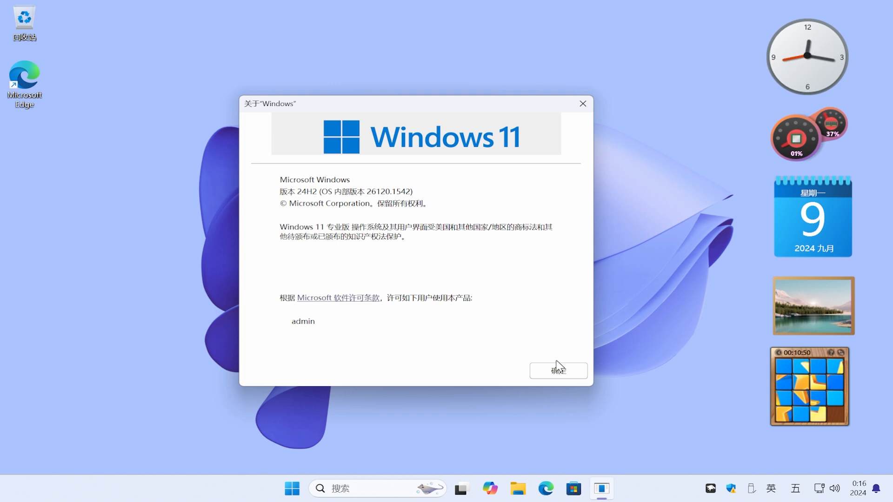
click(569, 372)
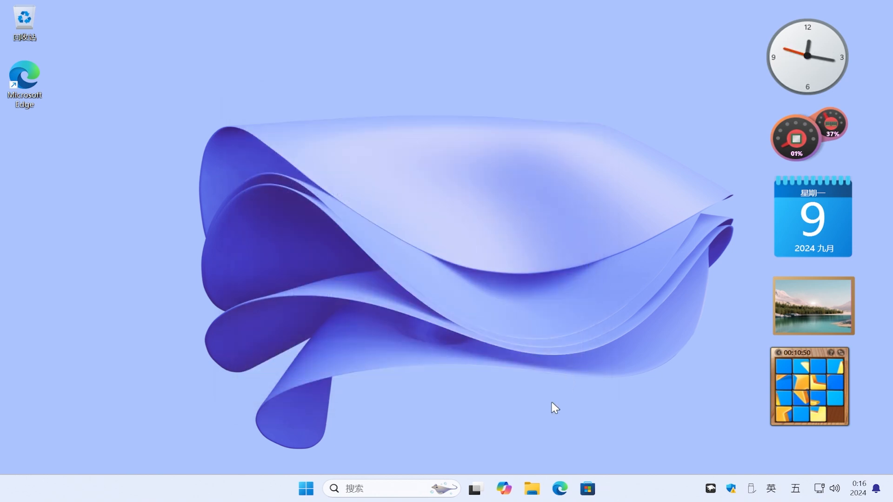
click(505, 486)
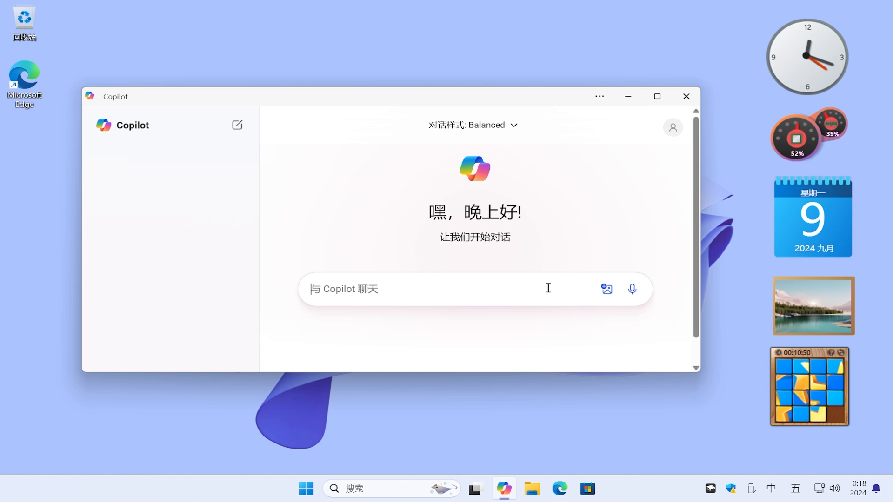
click(657, 96)
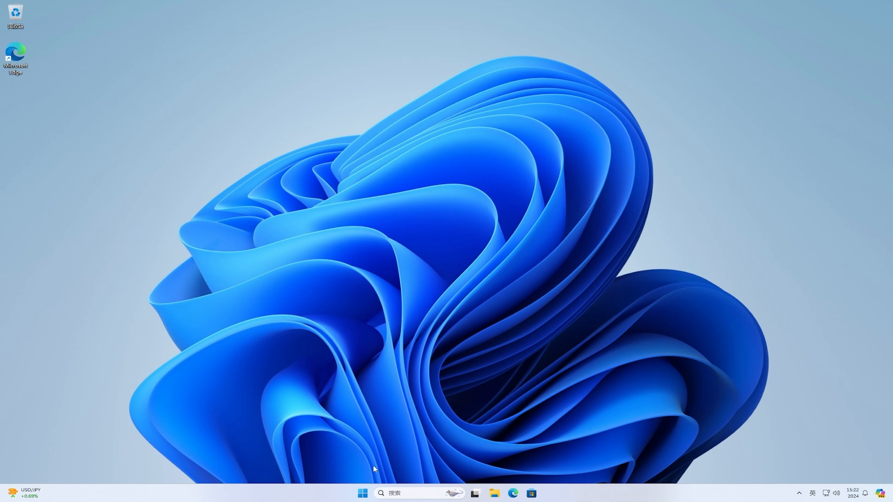
Step: Open Settings' Windows Update page and run a check, which reports the system up to date
click(363, 495)
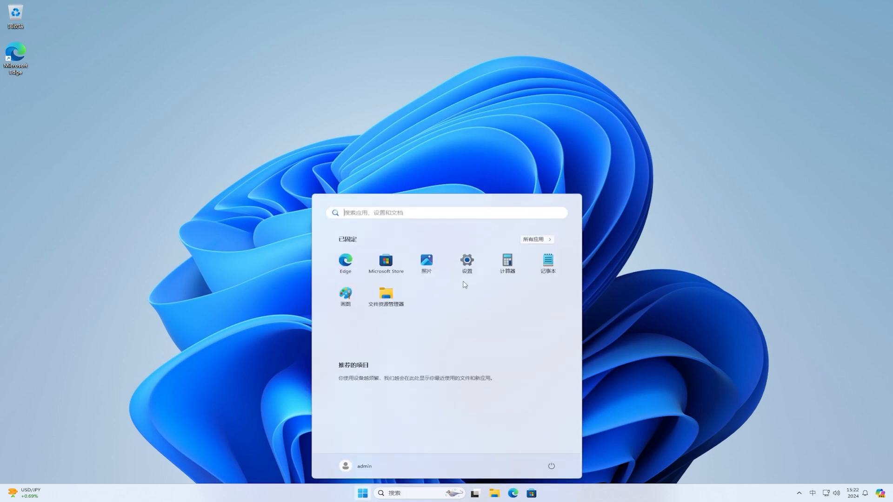
click(467, 263)
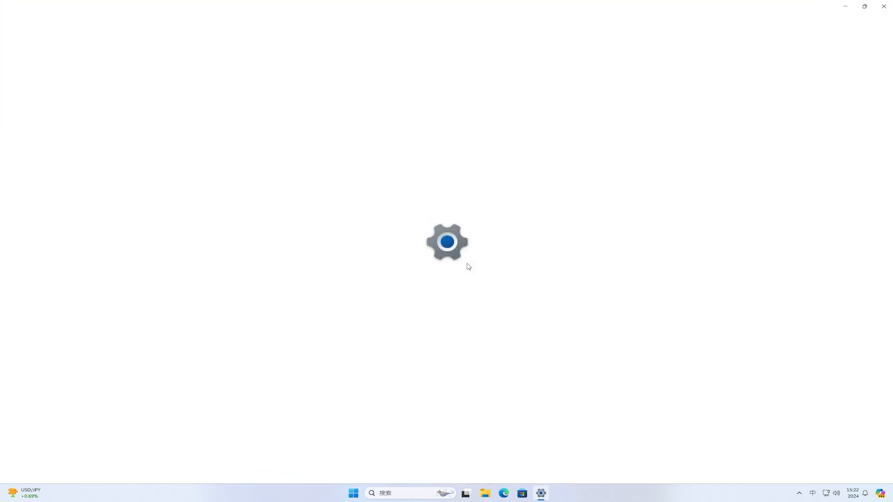
click(59, 259)
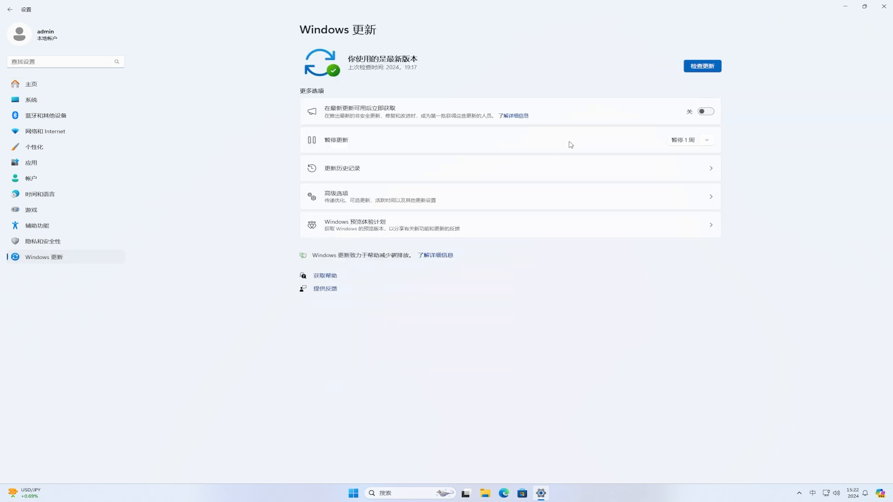
click(720, 68)
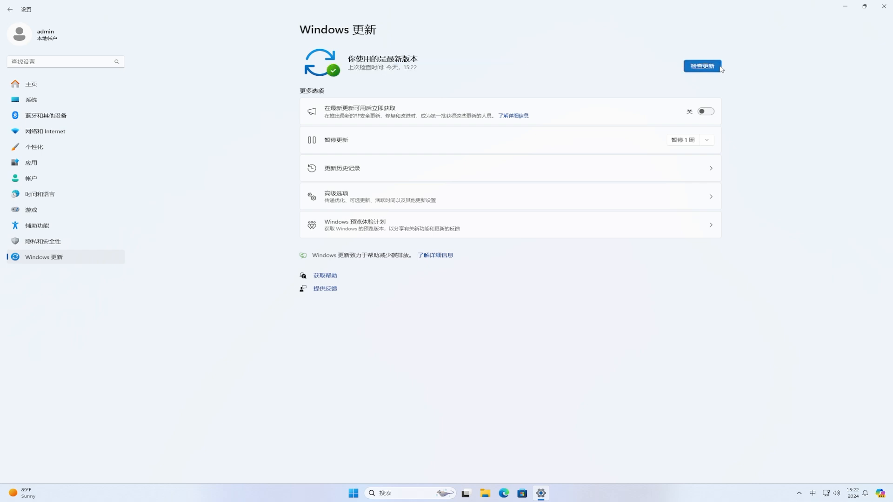
Step: Turn on optional diagnostic data from the Insider Program page's warning, then return to that page
click(554, 227)
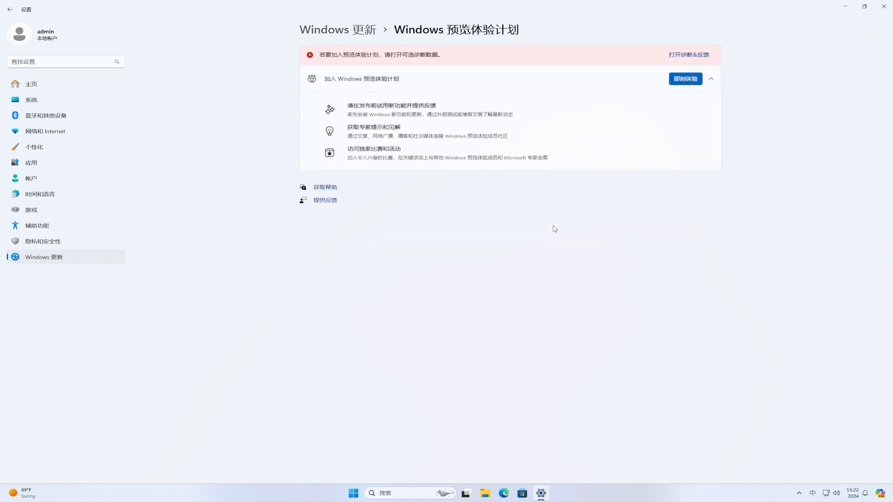
click(706, 55)
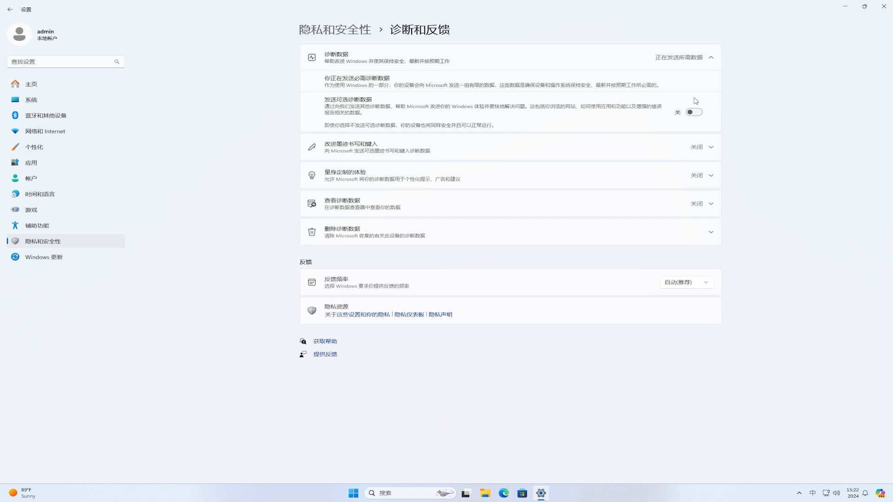
click(693, 114)
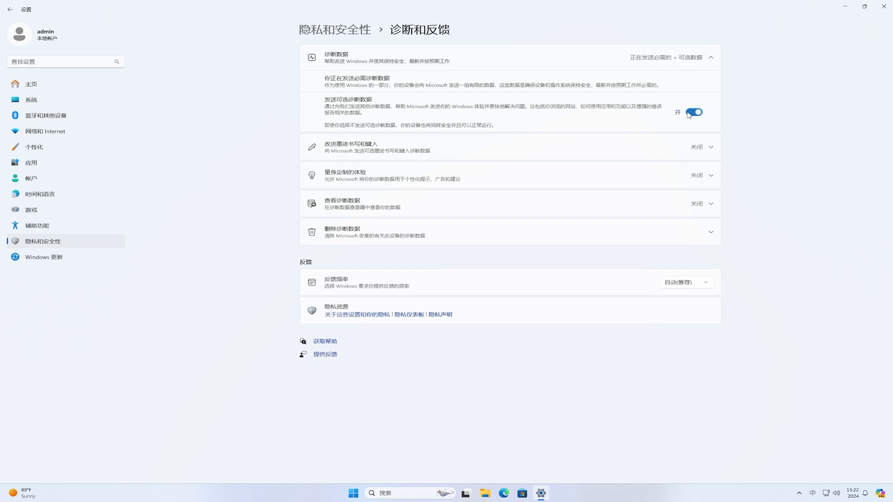
click(14, 12)
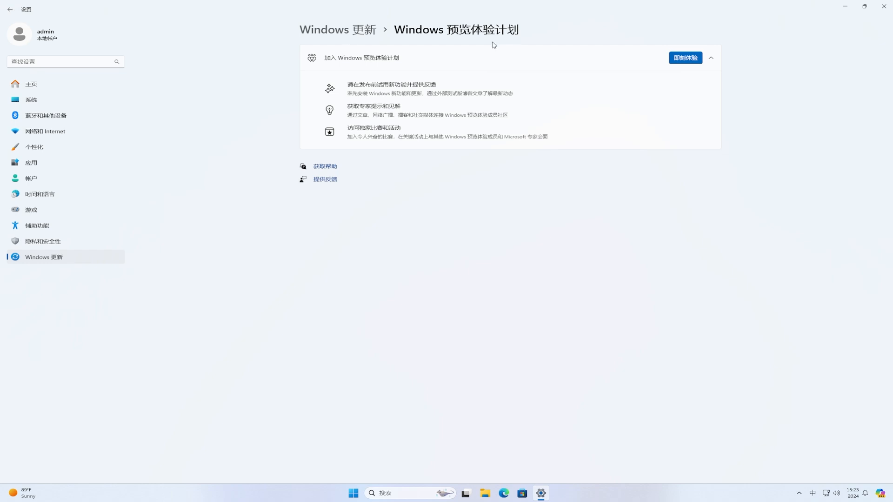
Step: Start joining the Insider Program by linking a Microsoft account
click(676, 59)
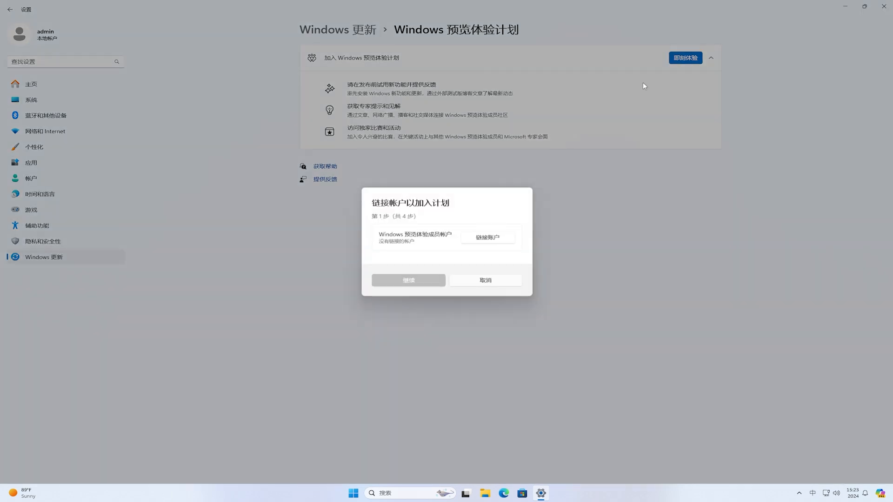
click(503, 237)
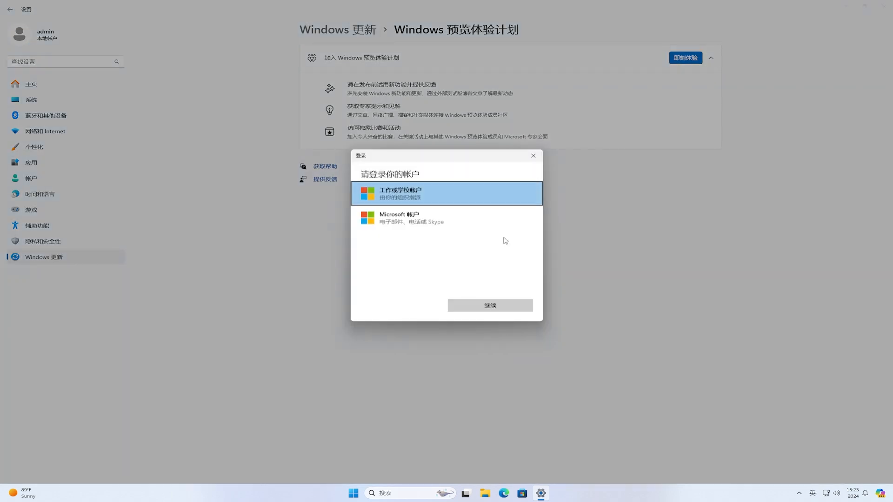
click(416, 219)
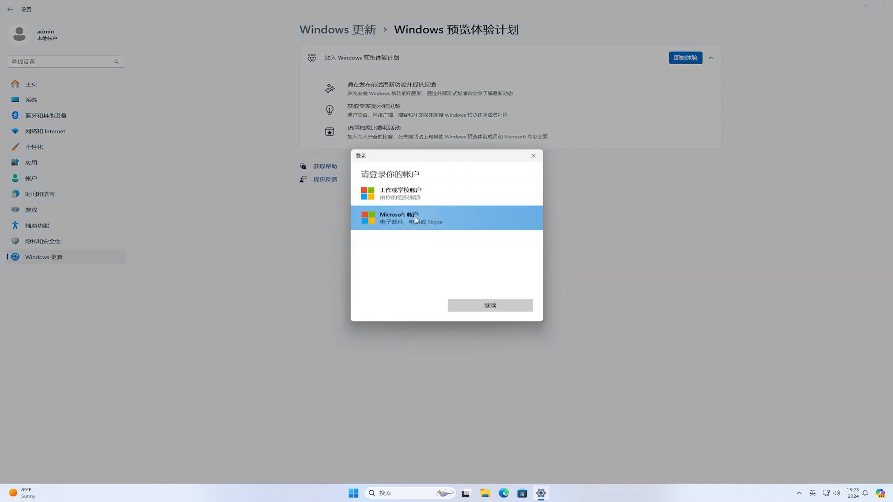
click(508, 306)
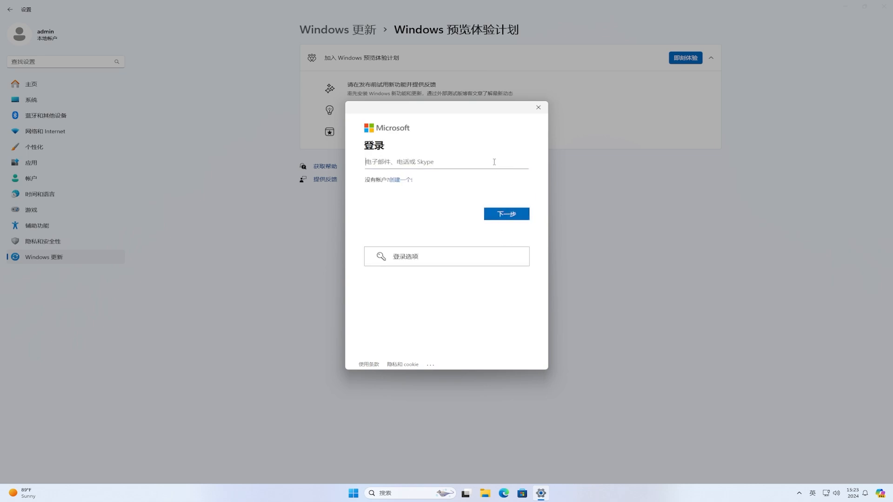
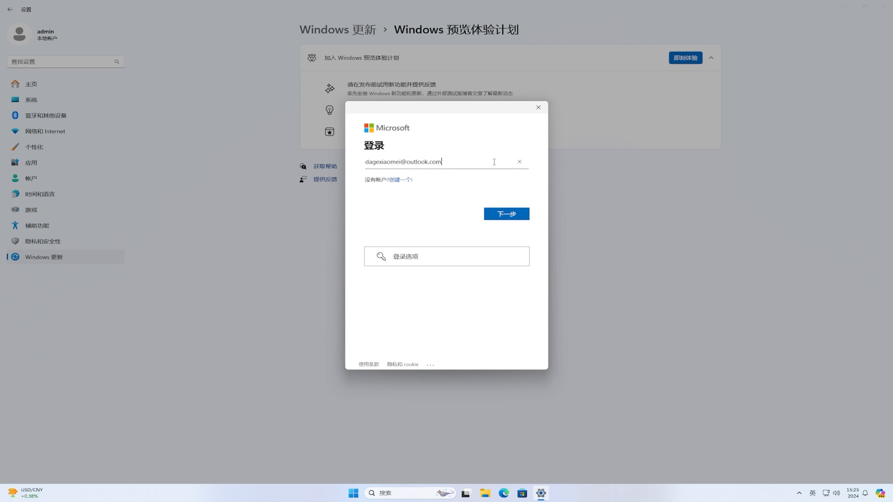
Step: Sign in with the account's email and password, using it for Microsoft apps only
click(520, 213)
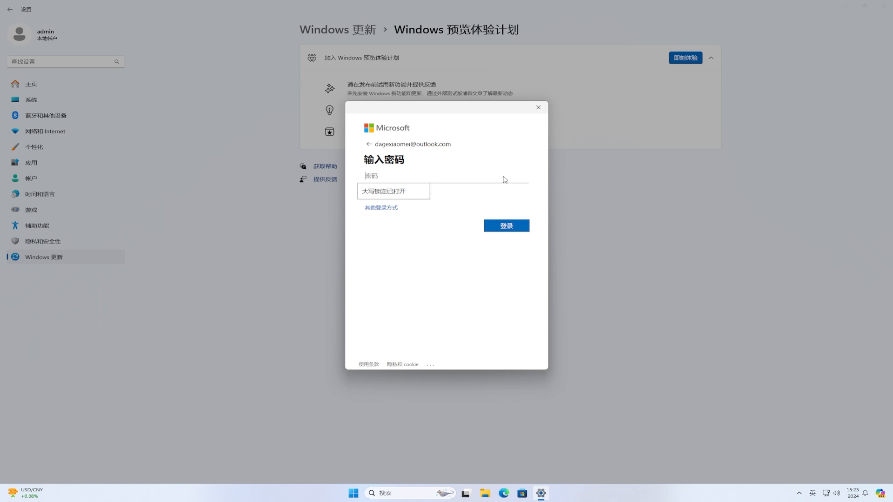
text(••)
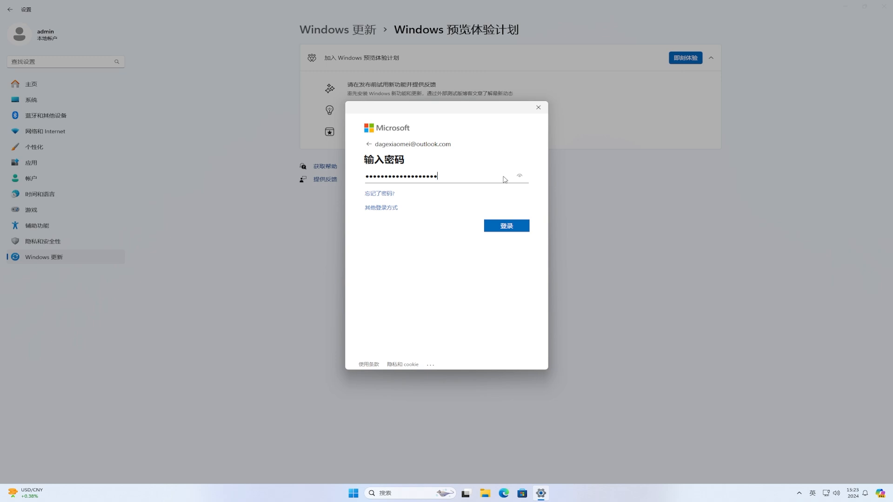
click(518, 226)
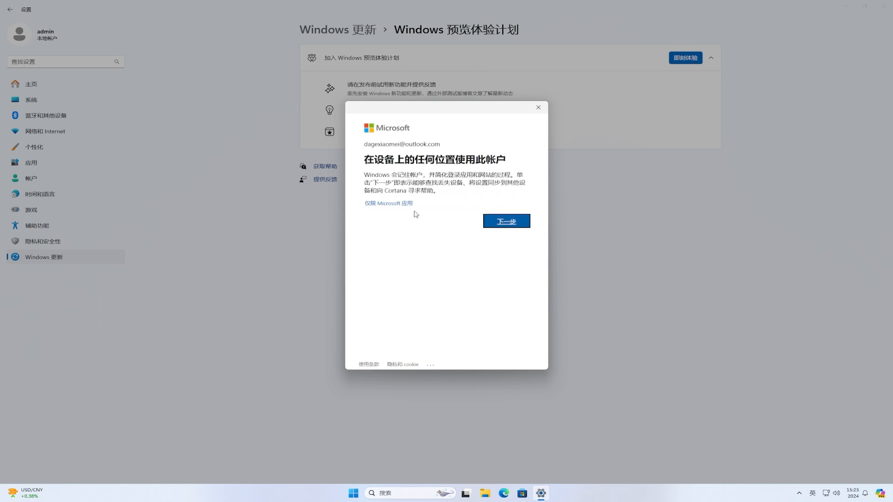
click(398, 207)
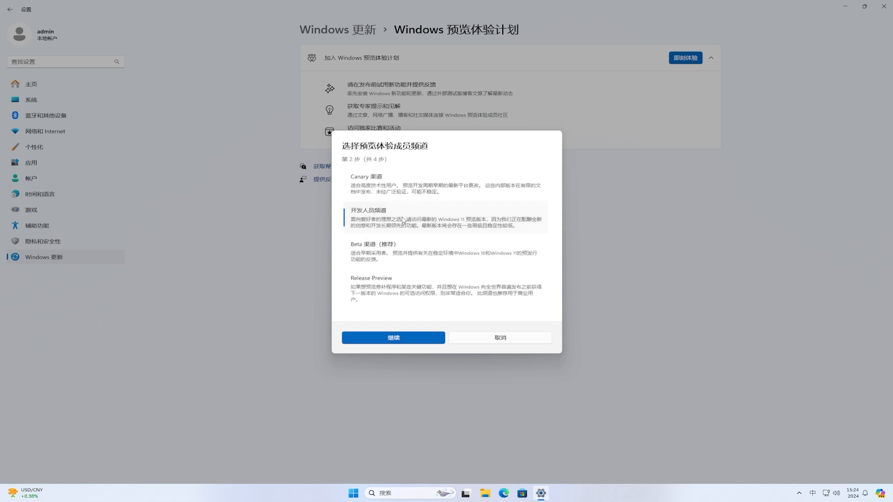
Step: Choose the Dev Channel, accept the warning and agreement, and restart the PC
click(413, 343)
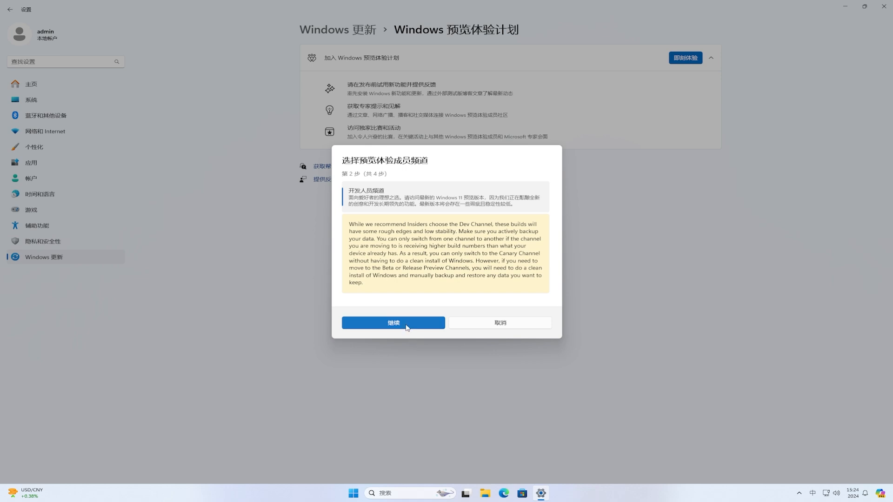
click(407, 323)
click(398, 299)
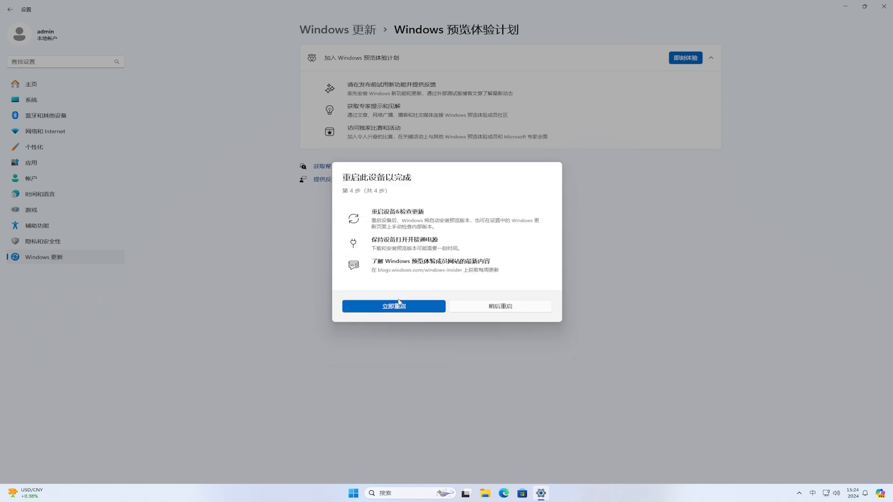
click(423, 308)
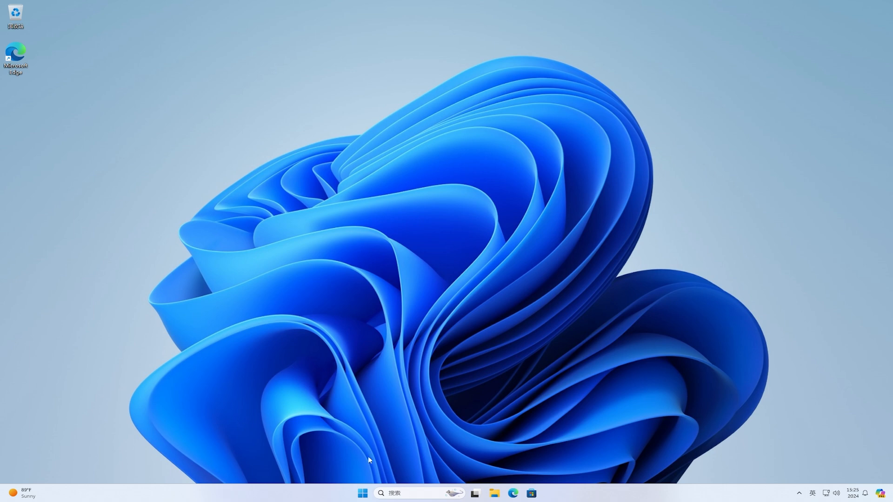
Step: In Windows Update, turn on getting the latest updates immediately and check for updates
click(362, 493)
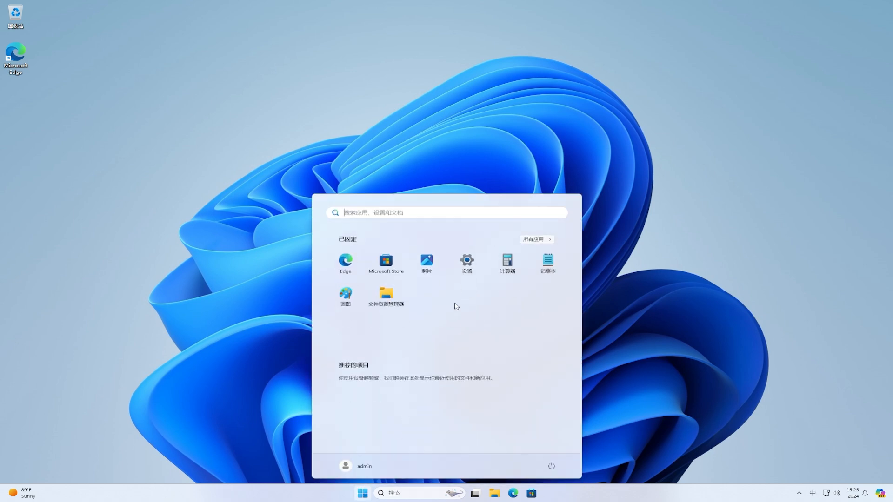
click(467, 261)
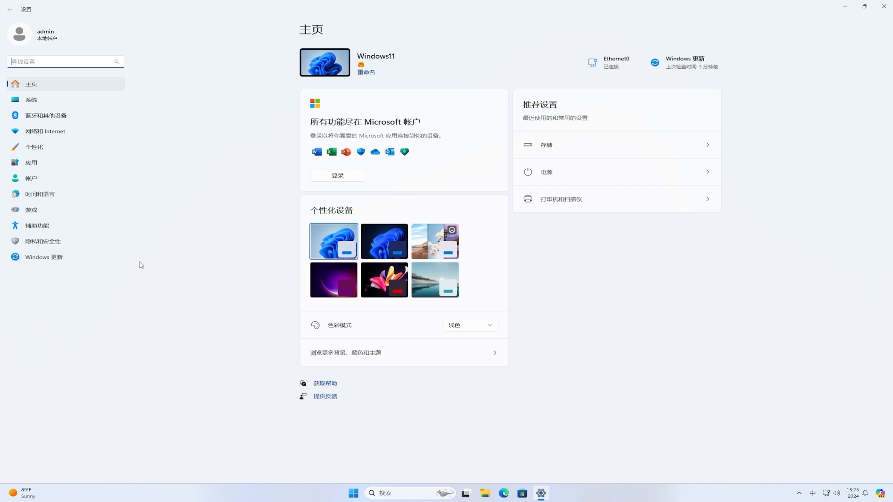
click(75, 262)
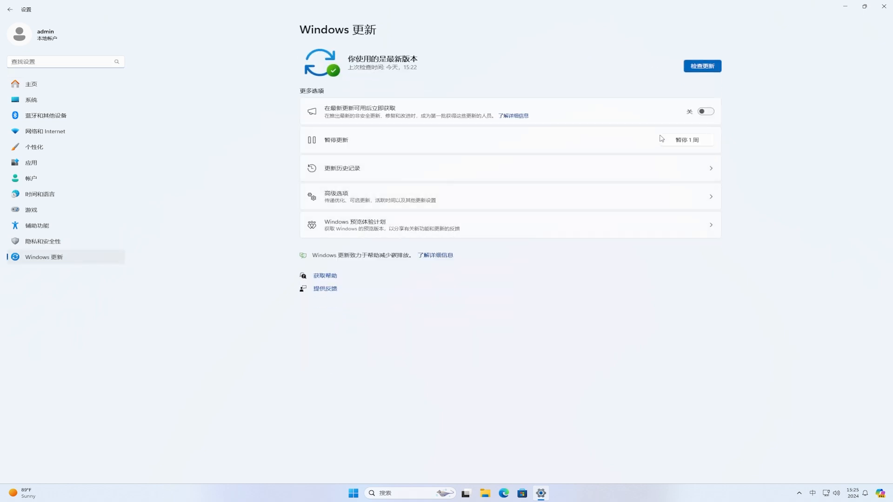
click(705, 114)
click(702, 67)
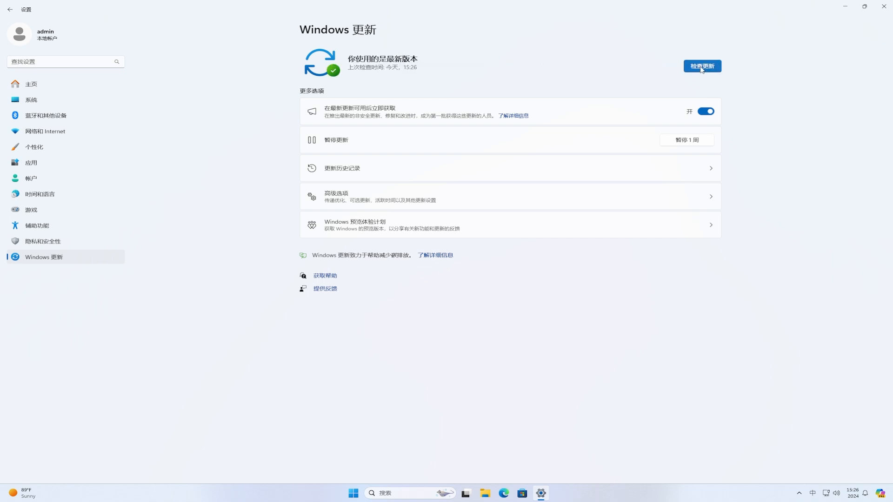
Step: Recheck for updates, note the 10.0.26120.1542 Insider Preview build, and restart to install it
click(448, 232)
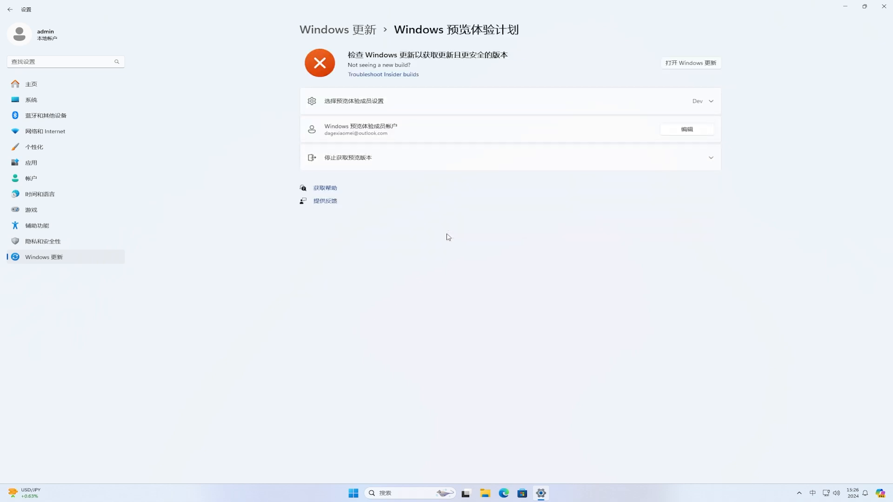
click(693, 65)
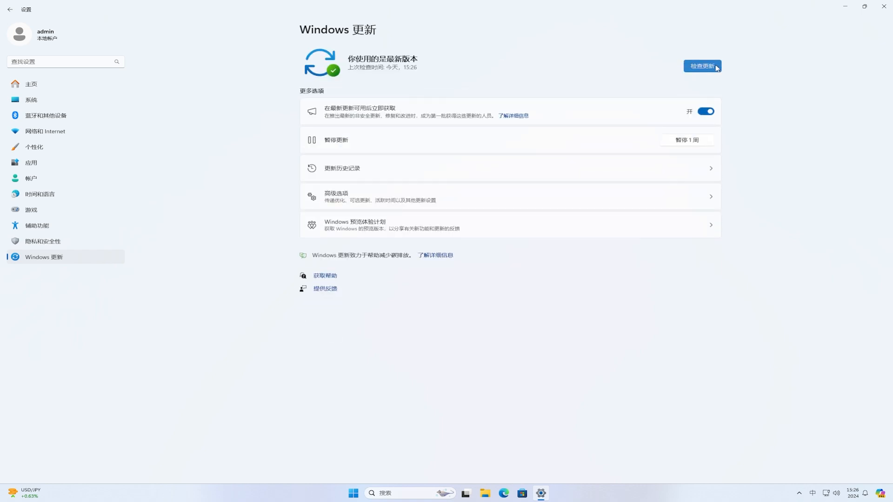
click(717, 67)
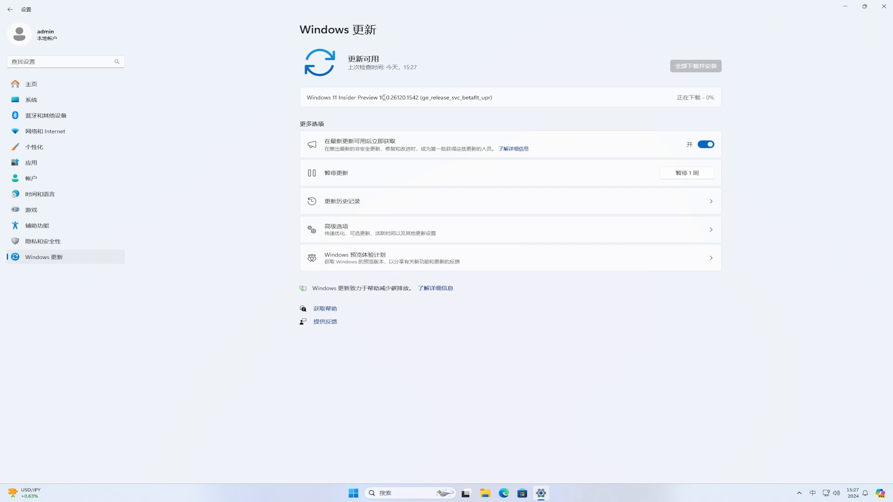
drag(380, 97, 422, 97)
click(540, 96)
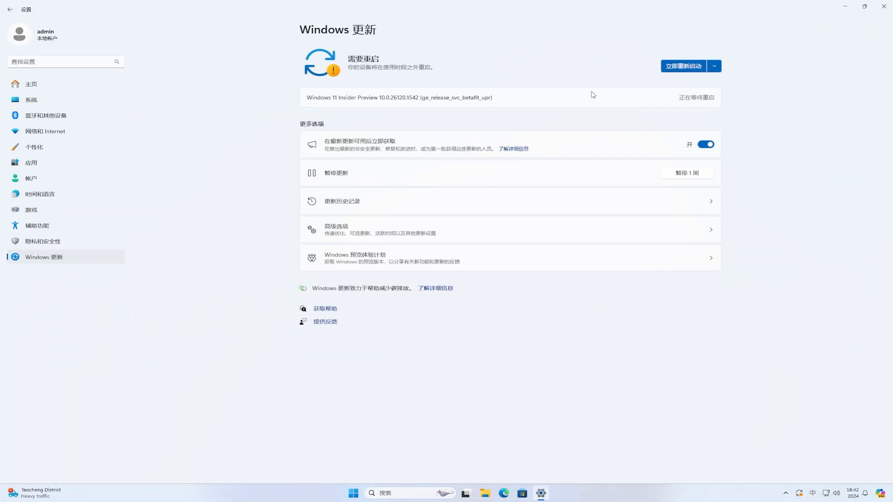
click(682, 66)
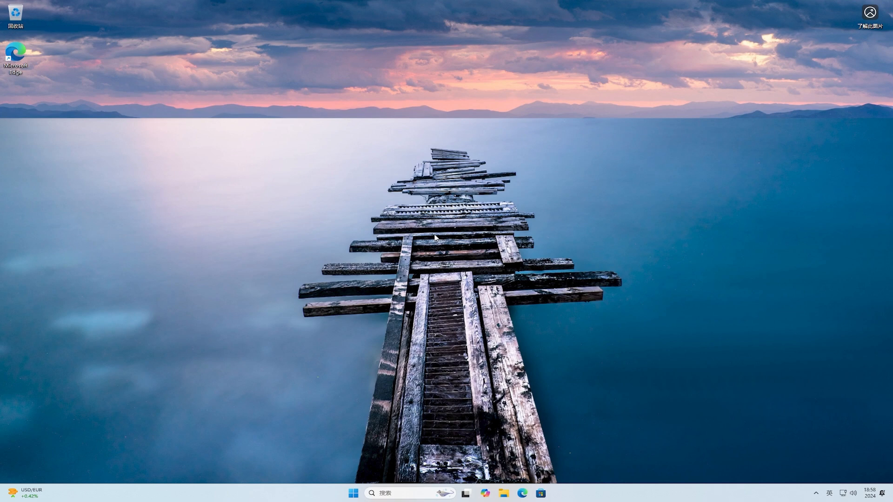
Step: Apply the default blue bloom theme from the desktop's Personalization settings, then close Settings
right_click(436, 237)
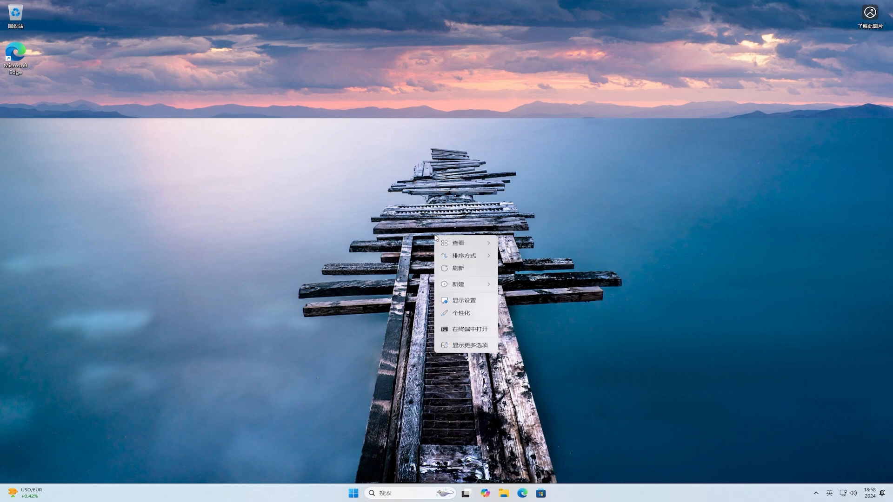
click(458, 313)
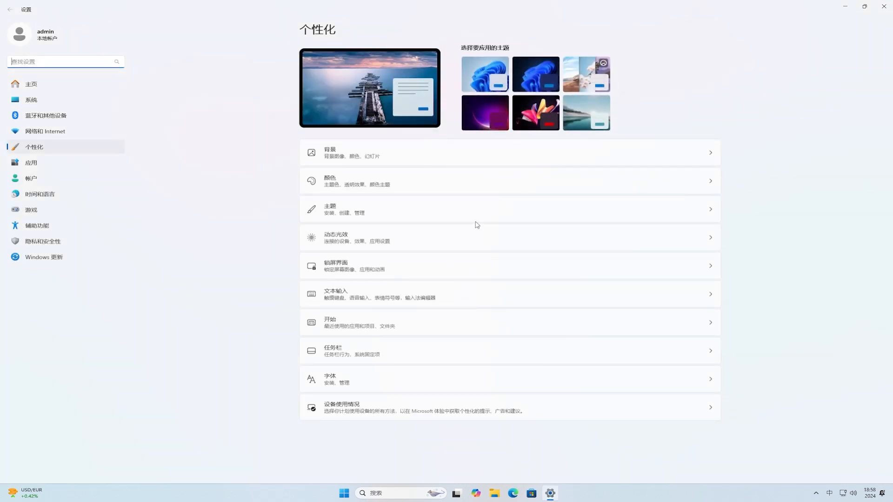
click(492, 69)
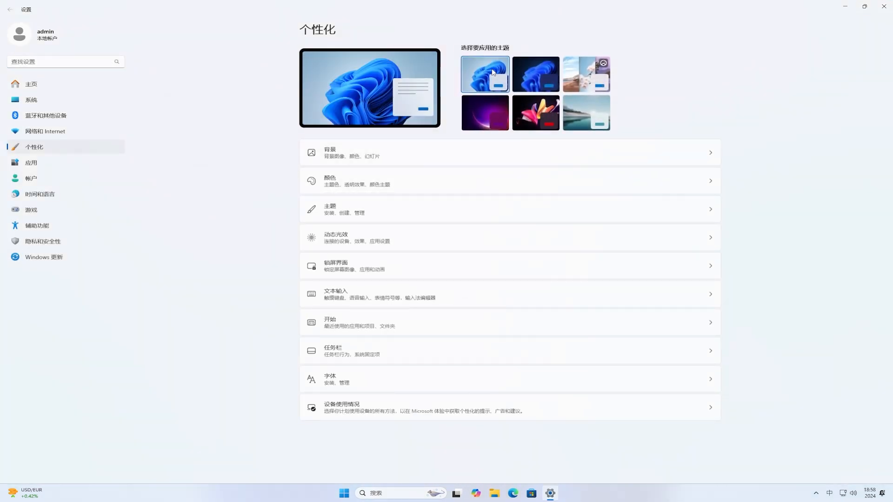
click(884, 15)
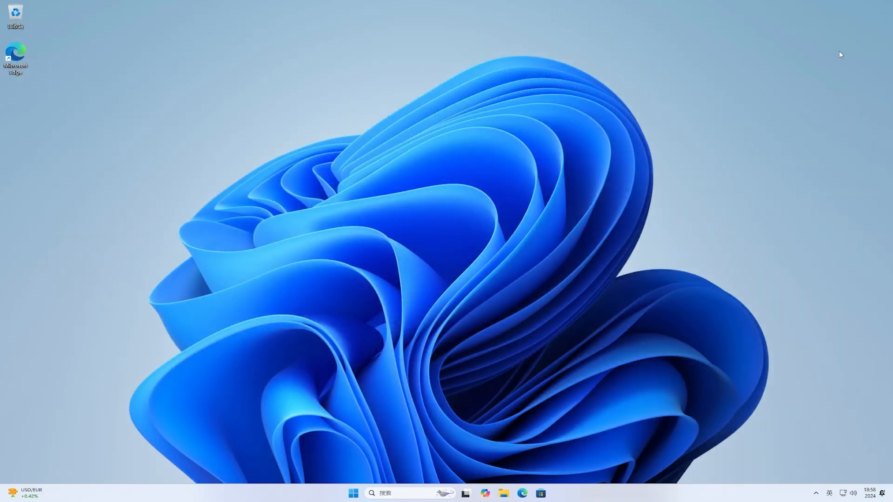
Step: Open drive C:'s properties from This PC and view its details: 34.1 GB of 99.0 GB used
click(504, 494)
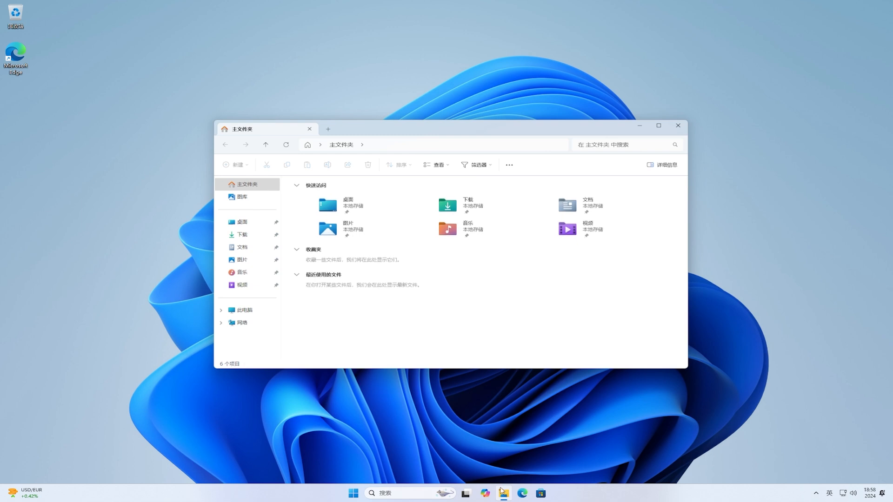
click(258, 311)
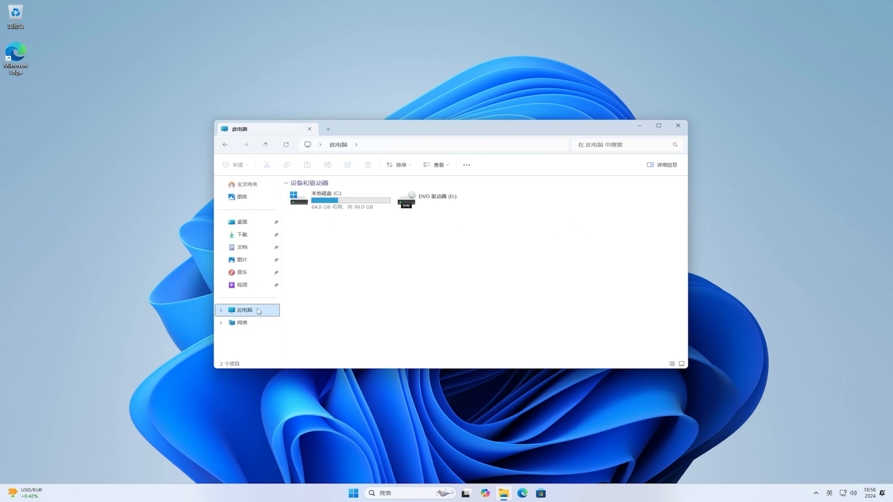
right_click(346, 208)
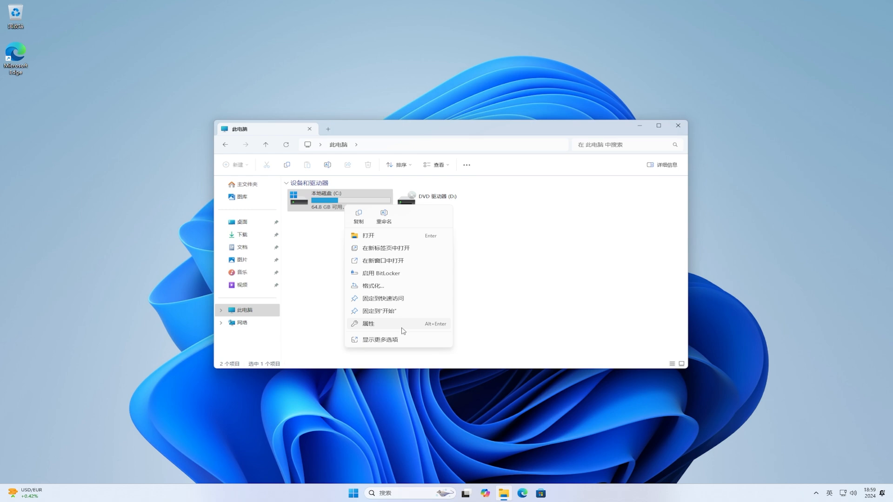
click(402, 327)
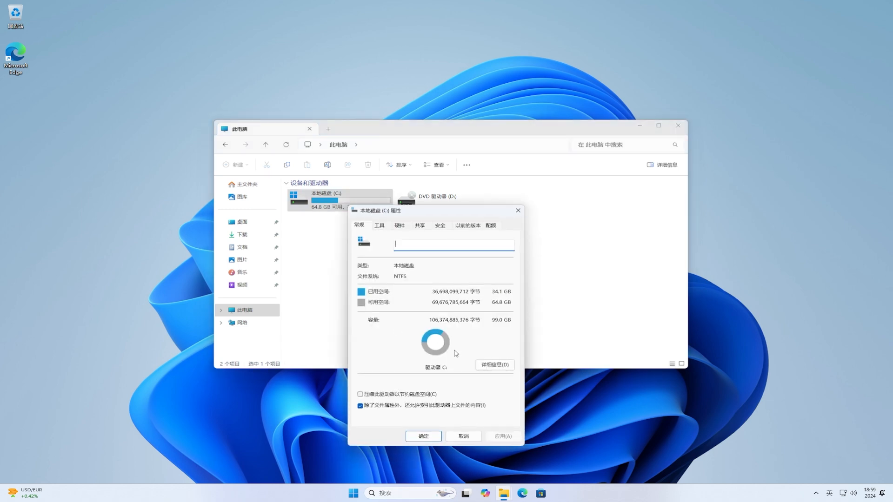
click(488, 365)
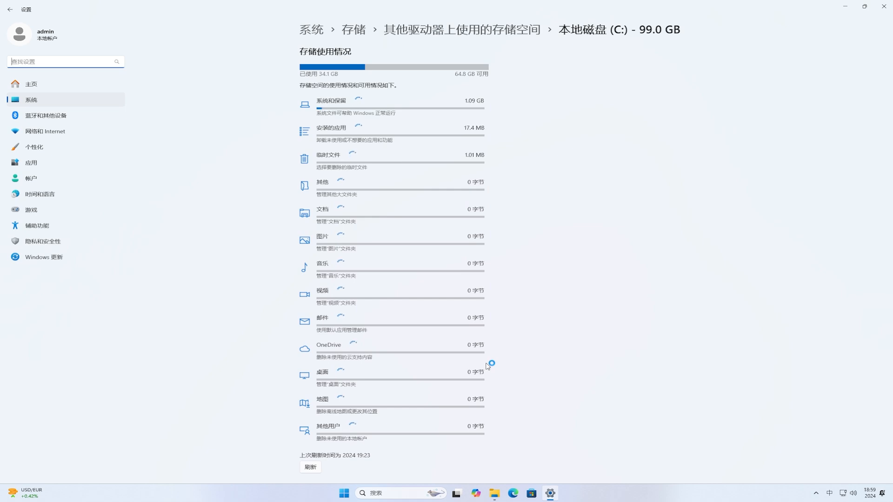
Step: Delete all 25.6 GB of C: temporary files, including previous Windows installation files
click(383, 167)
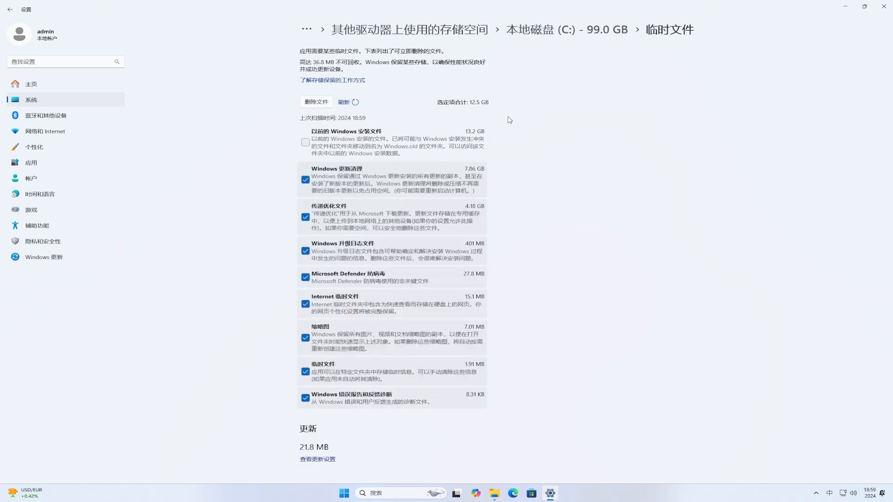
click(306, 143)
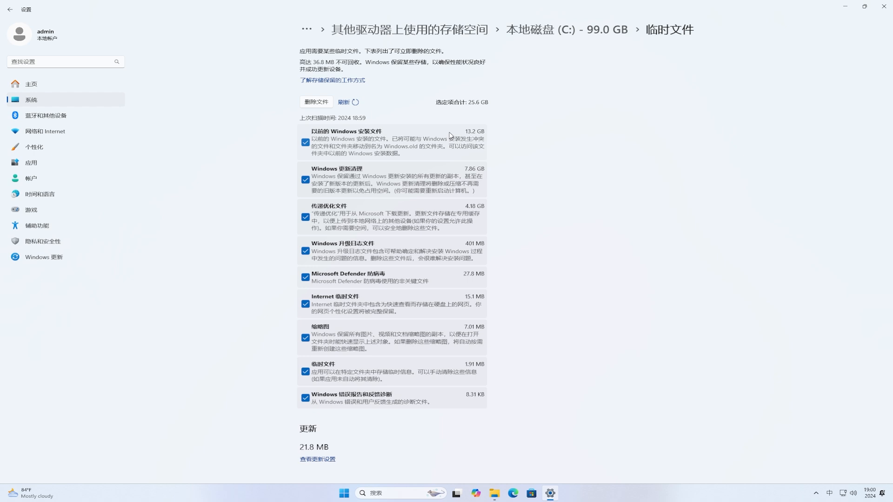
click(325, 102)
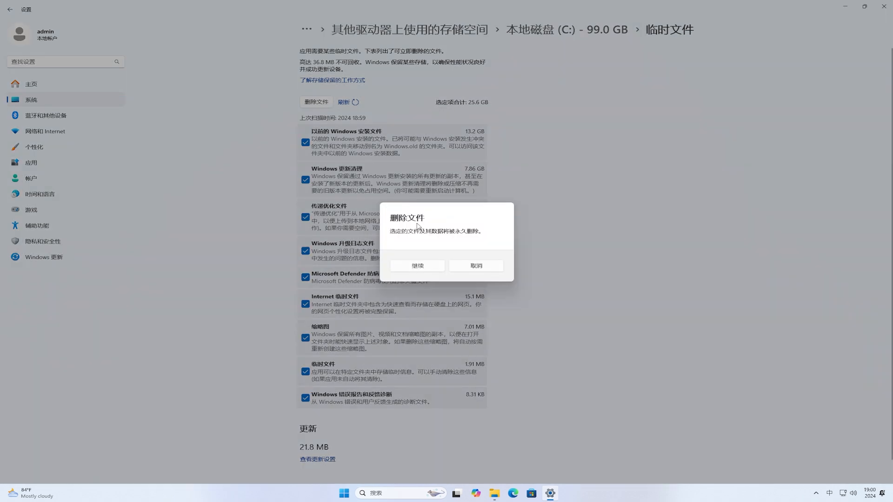
click(442, 265)
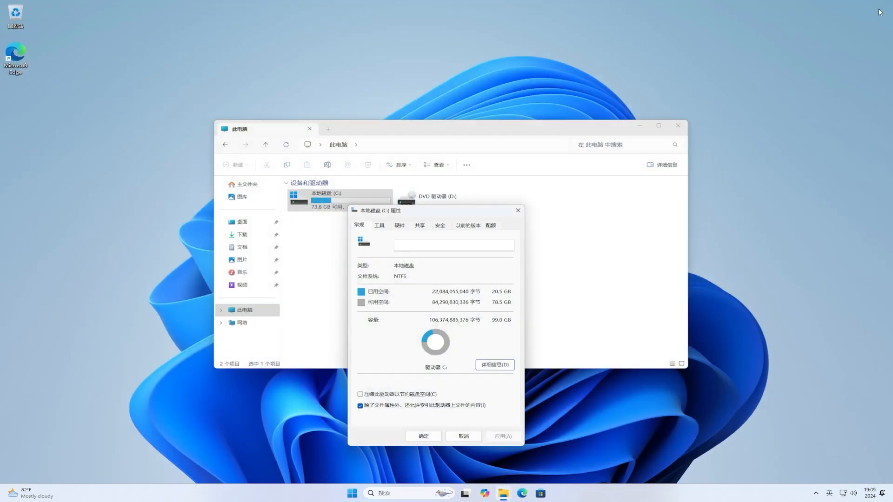
Step: Close the C: properties and Explorer windows, open and close Copilot, then launch Edge
click(518, 210)
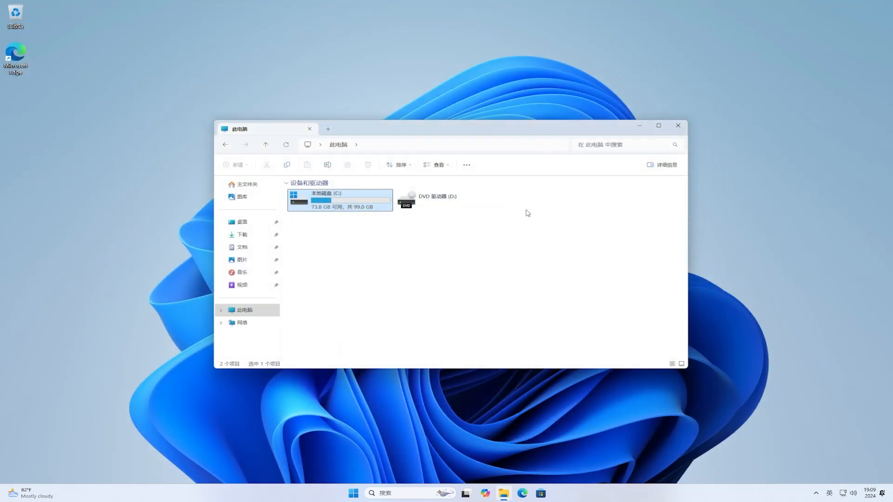
click(678, 126)
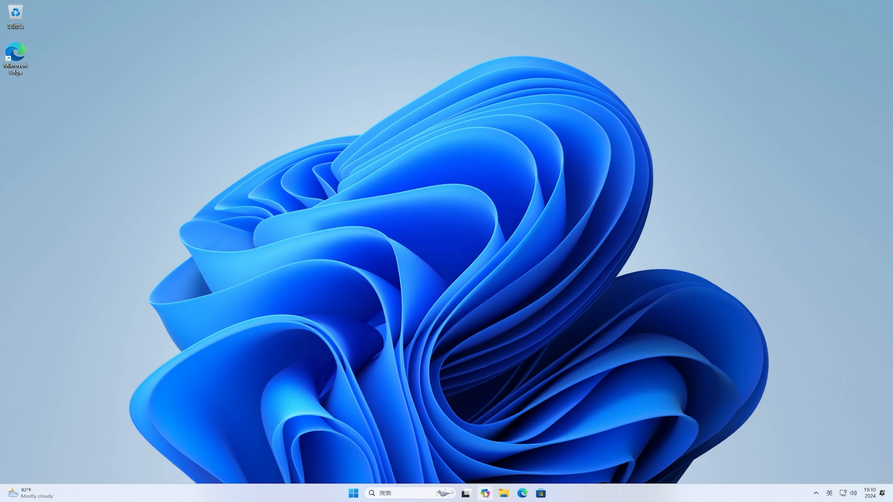
click(485, 494)
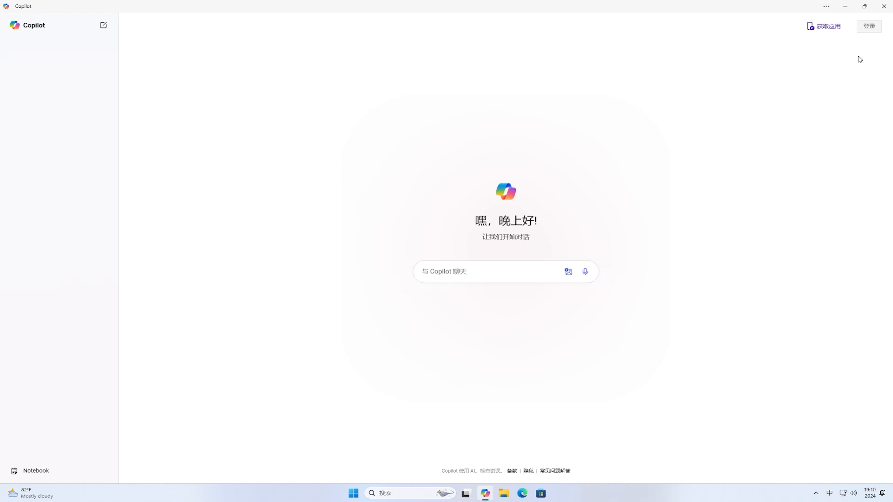
click(885, 6)
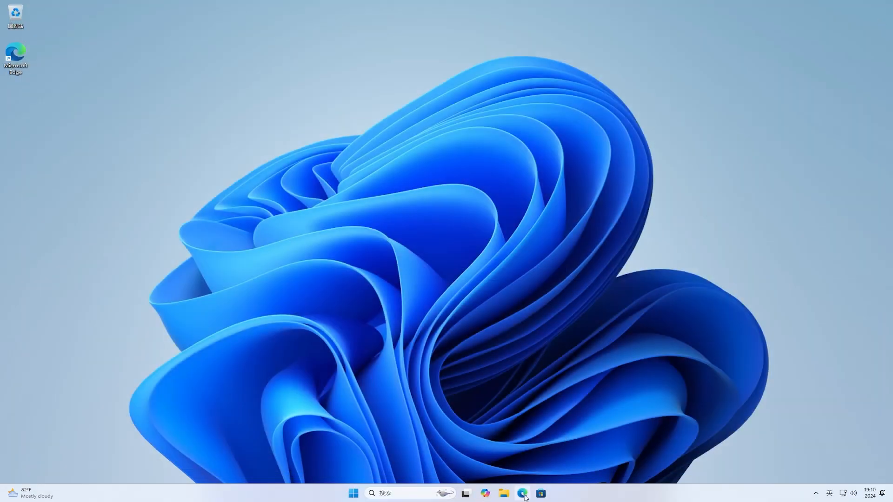
click(523, 494)
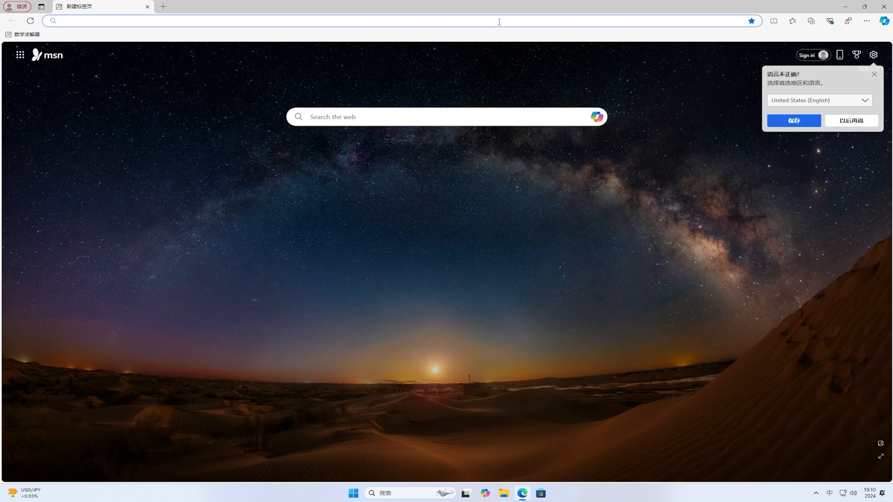
Step: Browse to rectify11.net and download the Rectify11 v3.2 installer zip (about 171 MB)
text(rect)
text(ify11.net)
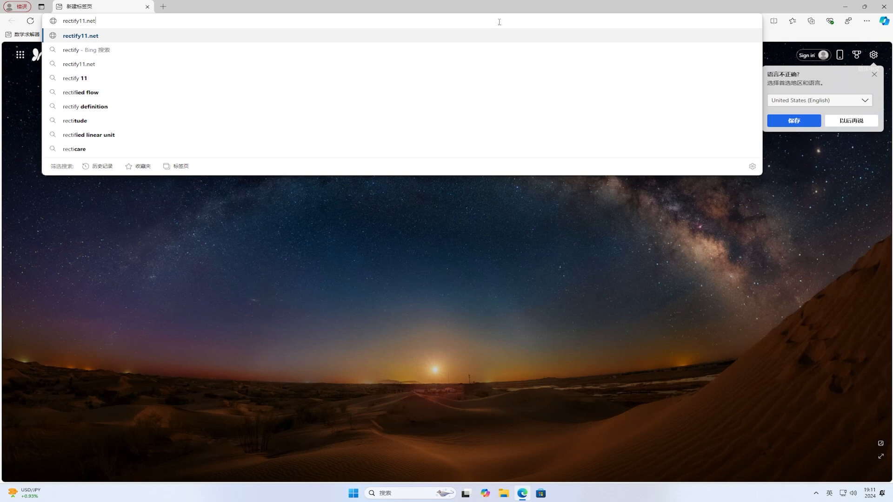
key(Return)
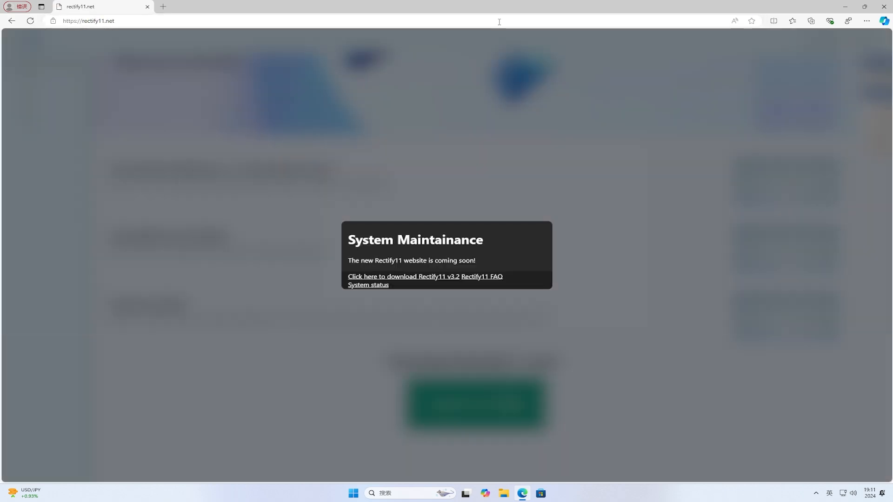
click(404, 277)
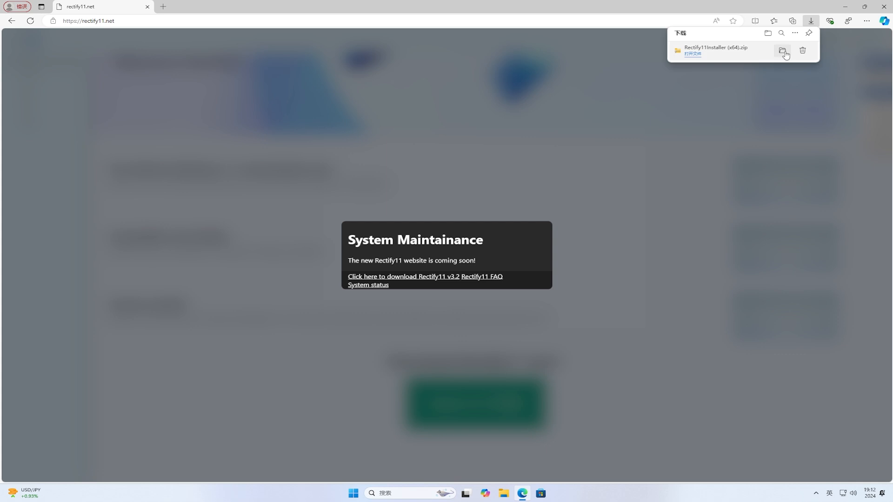
Step: Extract Rectify11Installer (x64).zip from the Downloads folder with 全部解压缩 into its own folder
click(786, 54)
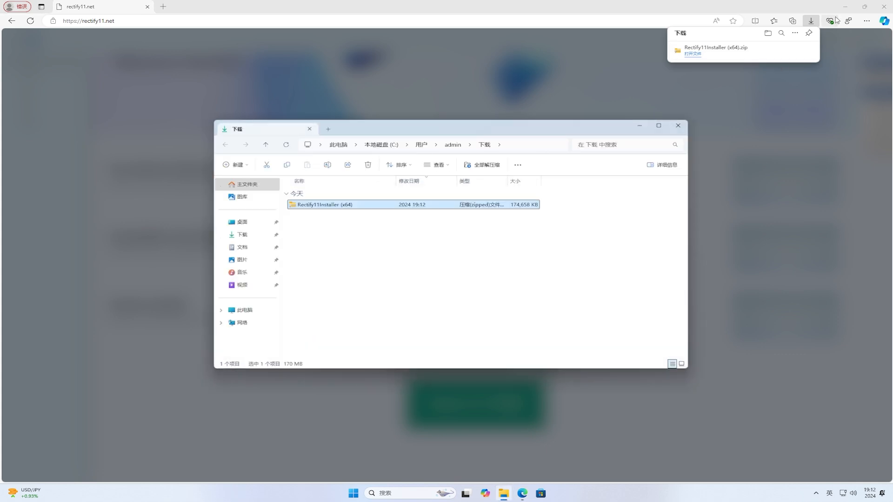
click(845, 6)
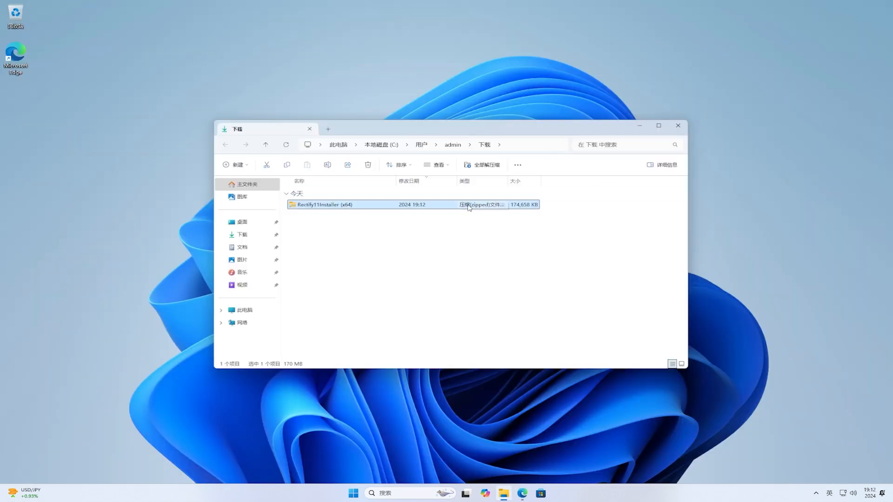
right_click(452, 208)
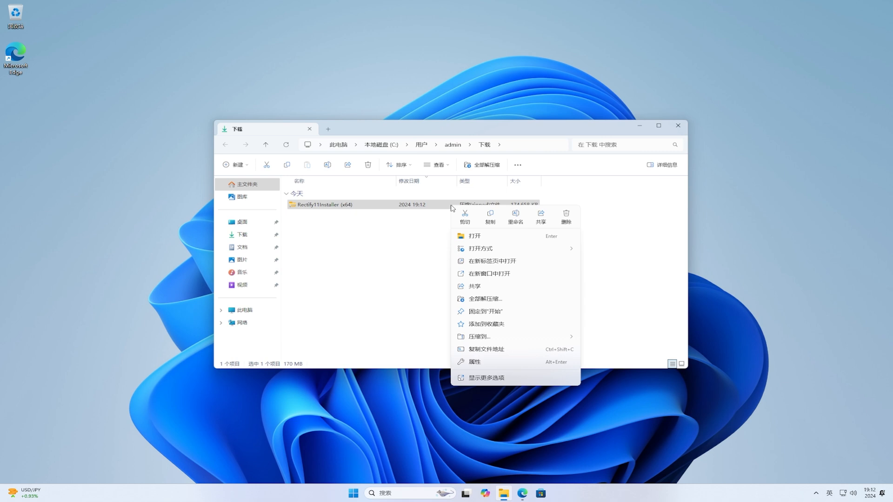
click(474, 299)
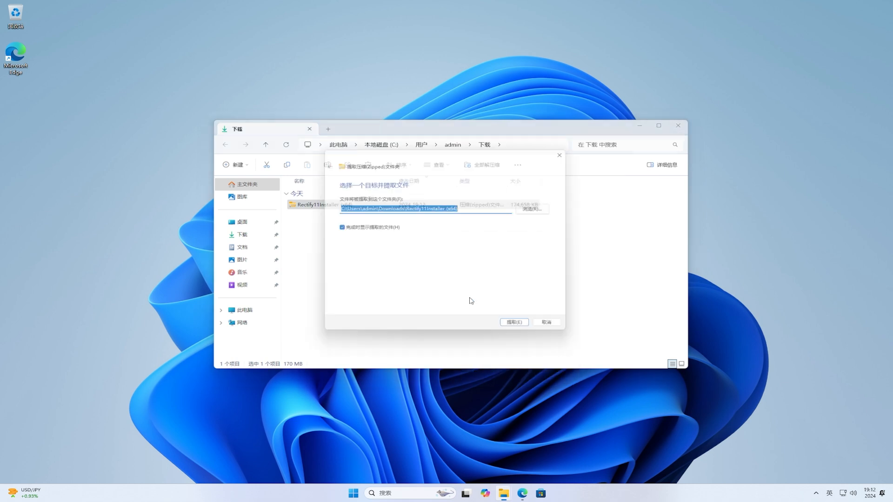
click(520, 329)
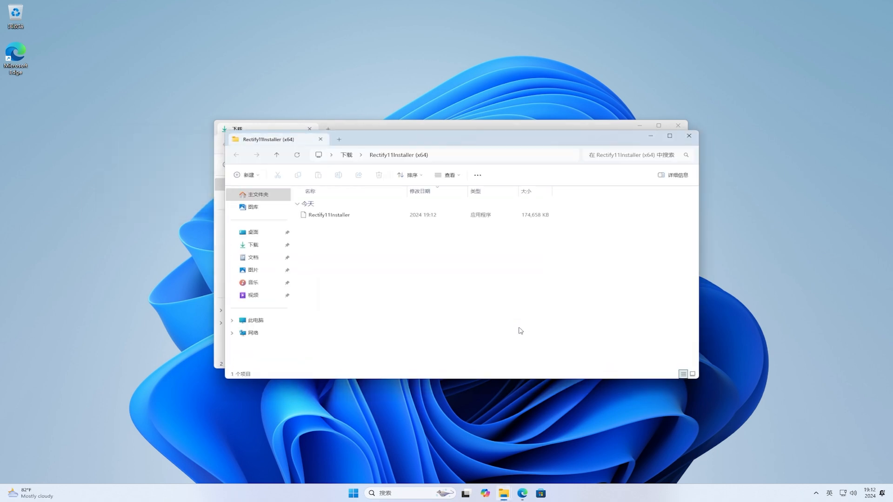
Step: Launch Rectify11Installer, running it past the SmartScreen warning (仍要运行) and the UAC prompt
click(336, 220)
double_click(336, 219)
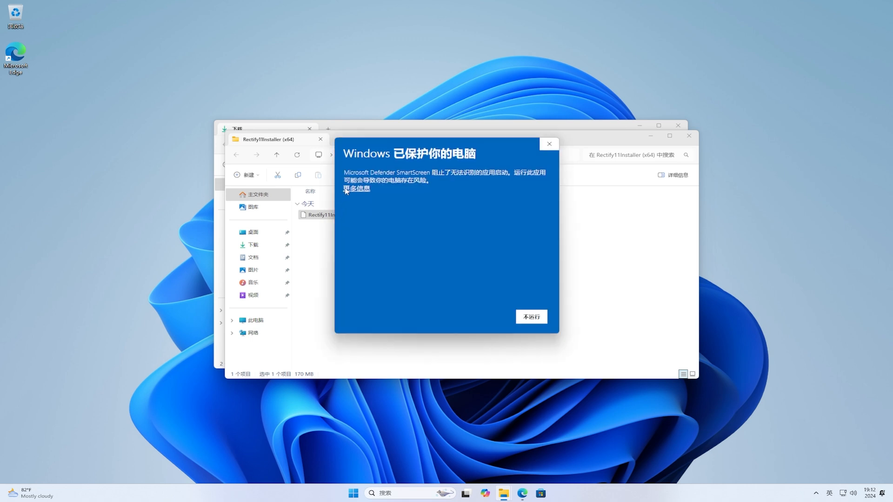
click(349, 189)
click(477, 312)
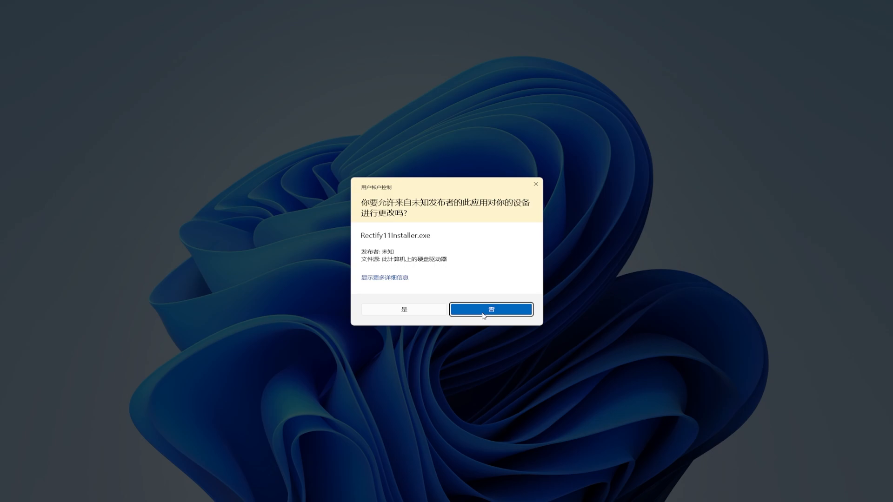
click(398, 310)
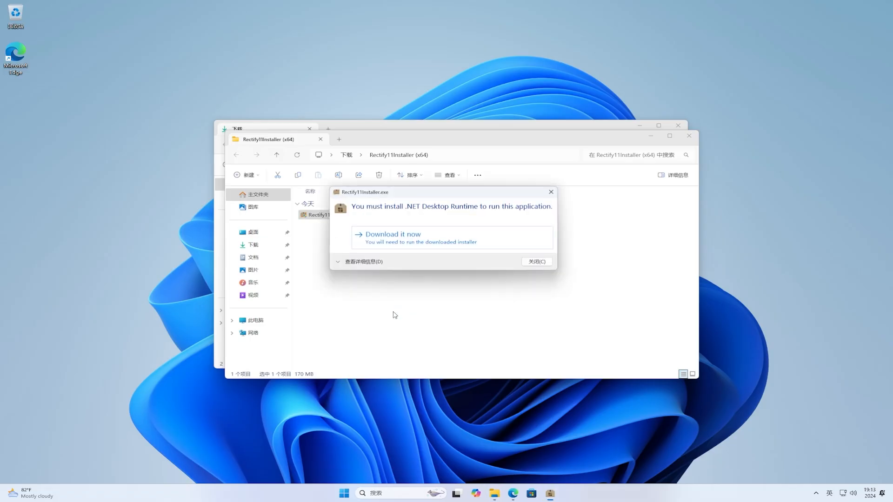
Step: Download and install the .NET Desktop Runtime 8.0.8 (x64), then close its setup window
click(372, 246)
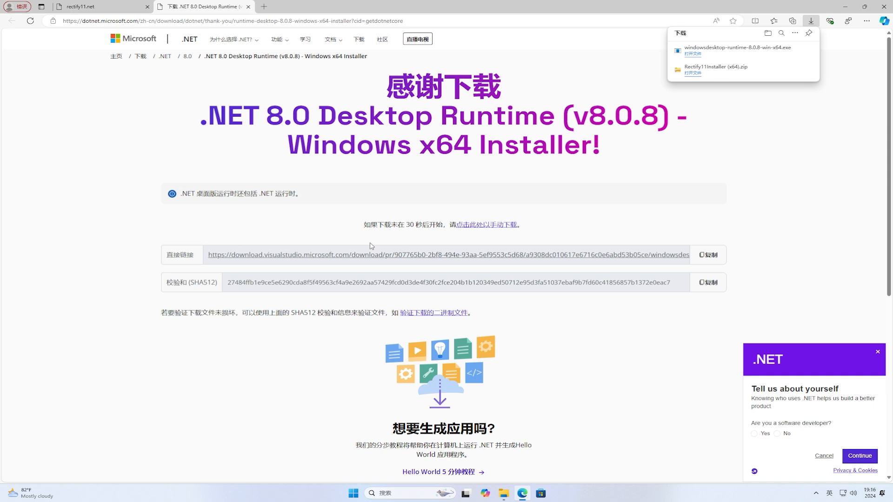
click(695, 55)
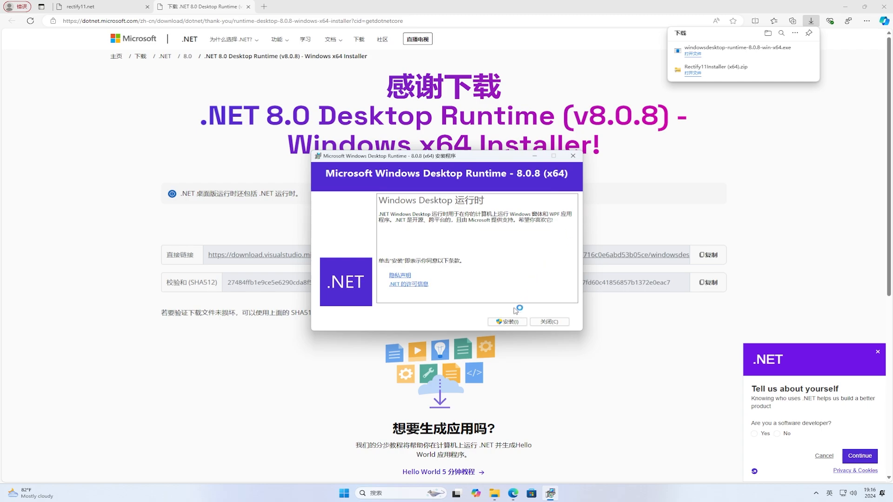
click(507, 322)
click(420, 309)
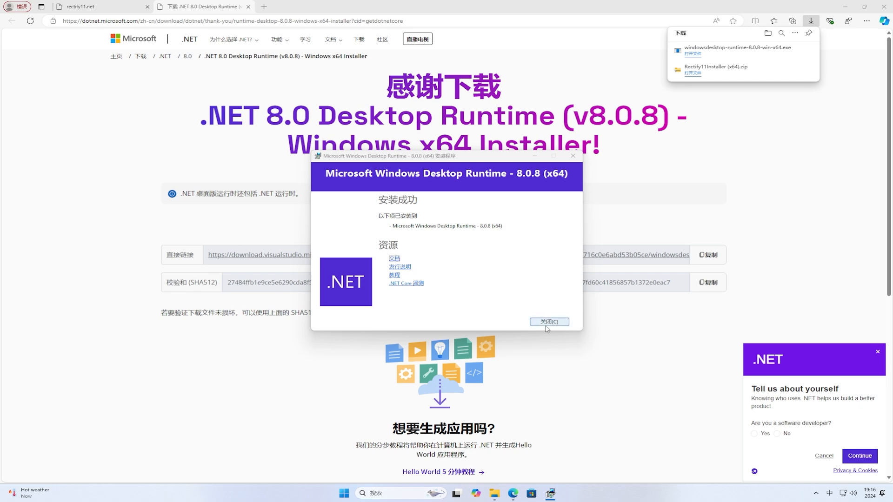
click(547, 322)
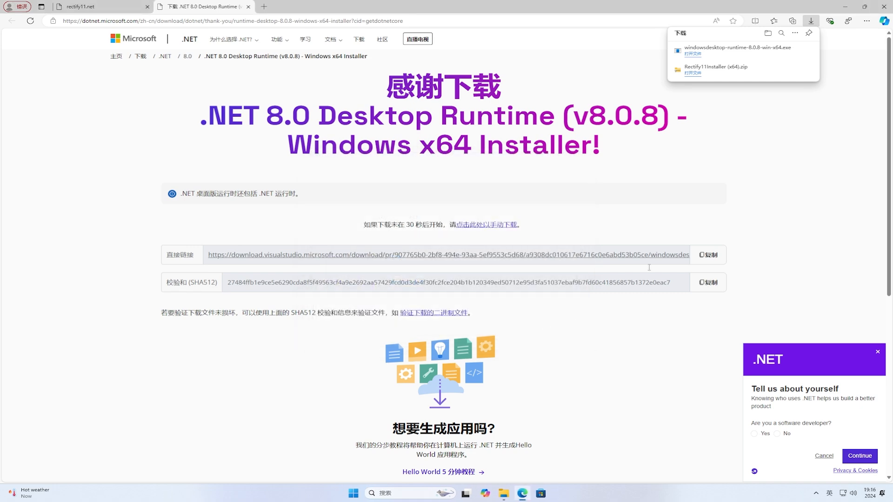
Step: Close Edge, relaunch and approve Rectify11Installer, and close the leftover Explorer windows
click(883, 8)
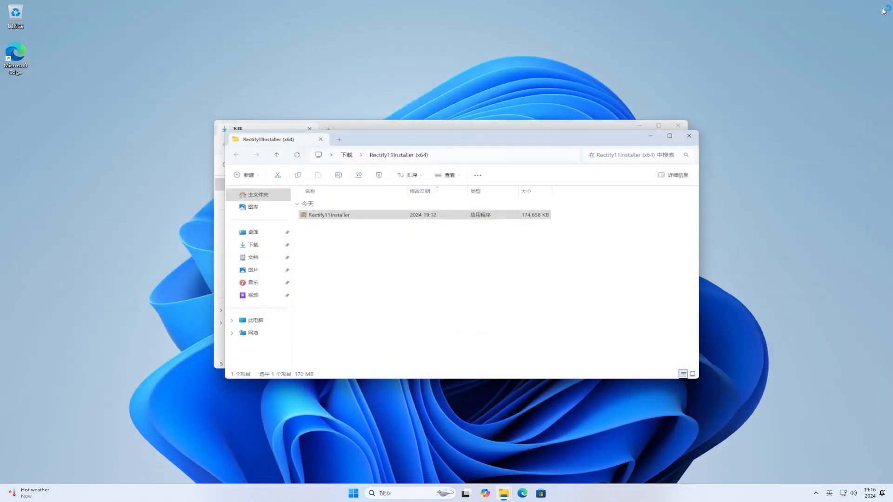
click(373, 215)
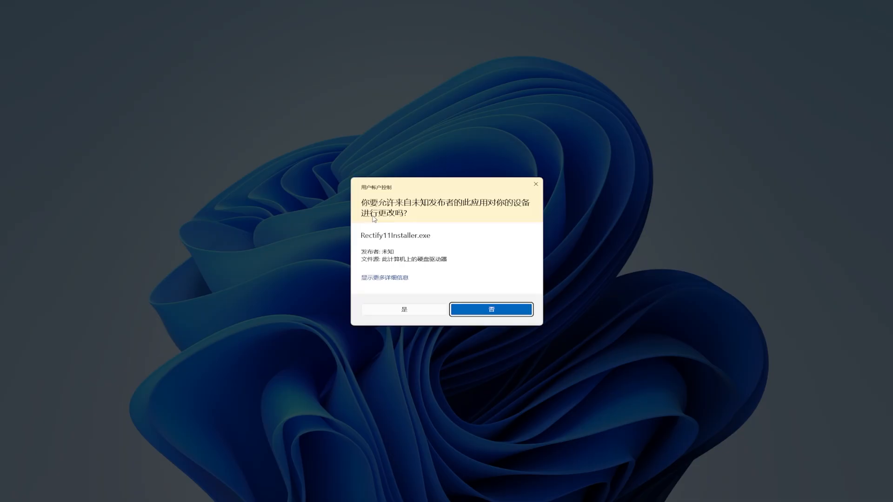
click(419, 310)
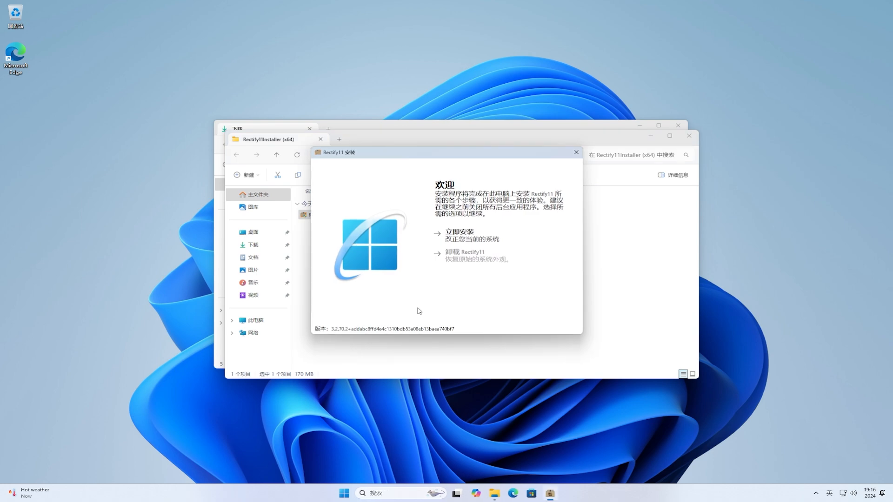
click(479, 238)
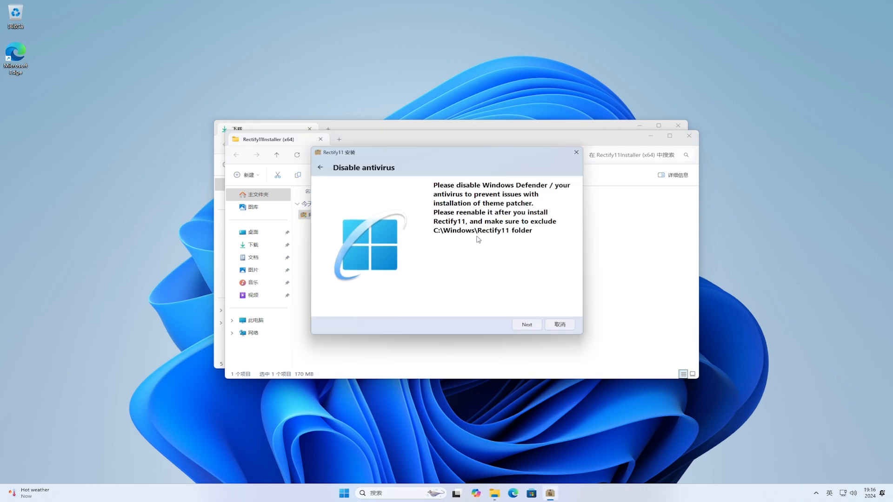
click(689, 135)
click(678, 126)
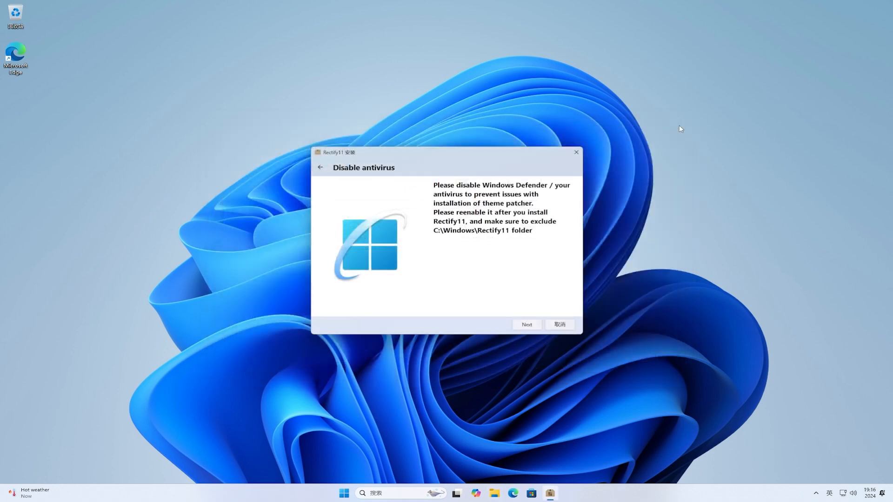
Step: Accept the license and tick 系统图标, 主题 and 附加组件 as install components
click(528, 325)
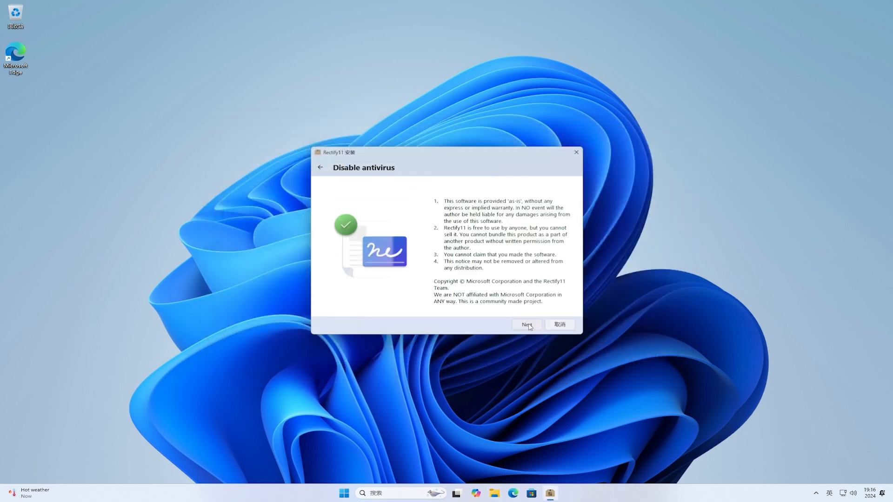
click(527, 325)
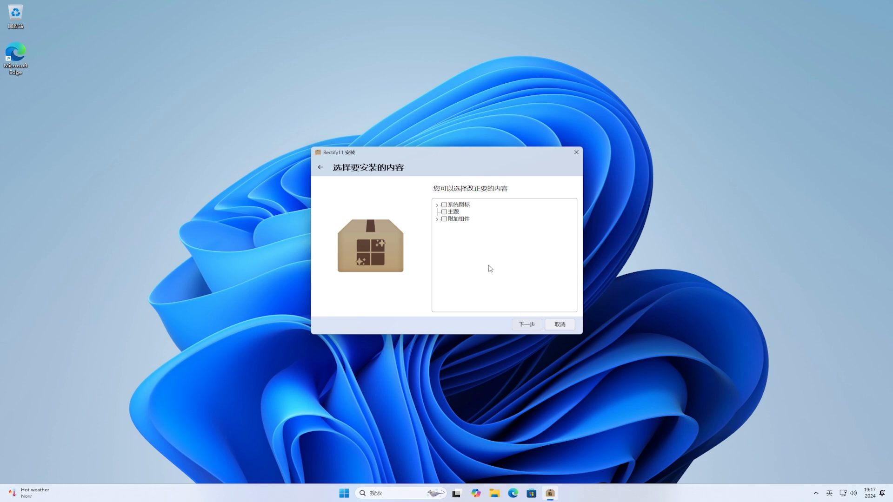
click(437, 206)
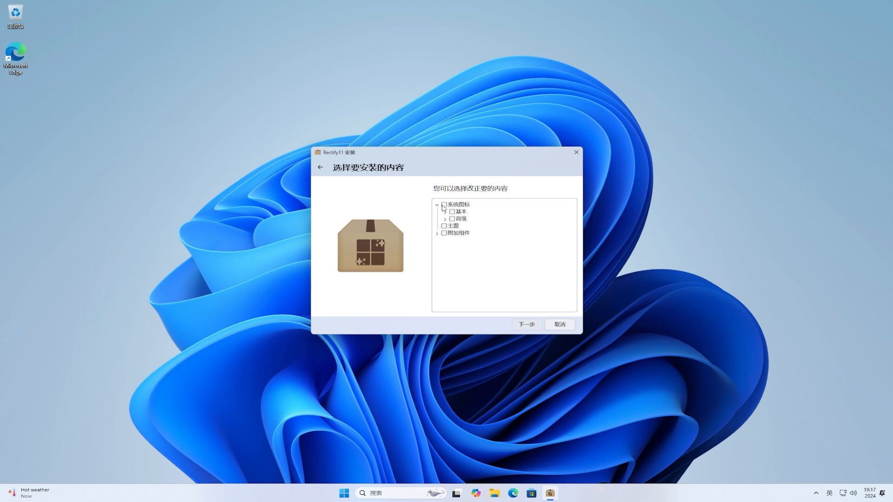
click(444, 205)
click(445, 212)
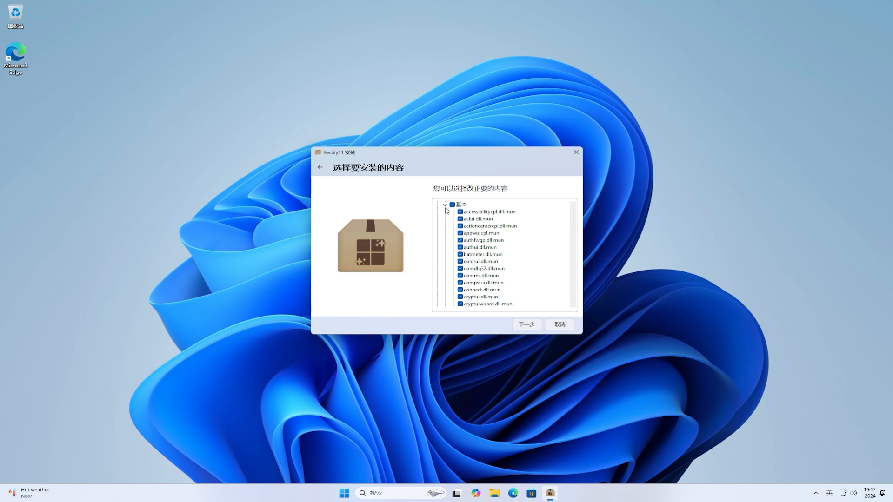
click(445, 205)
click(444, 226)
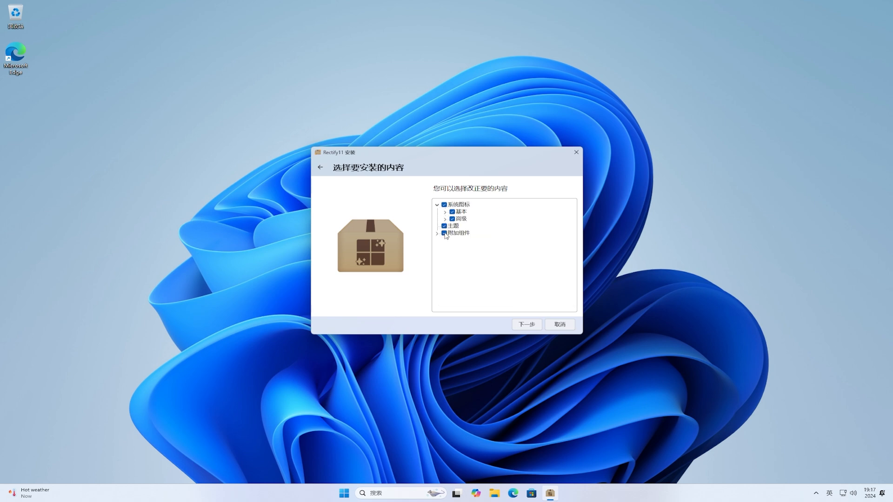
click(436, 233)
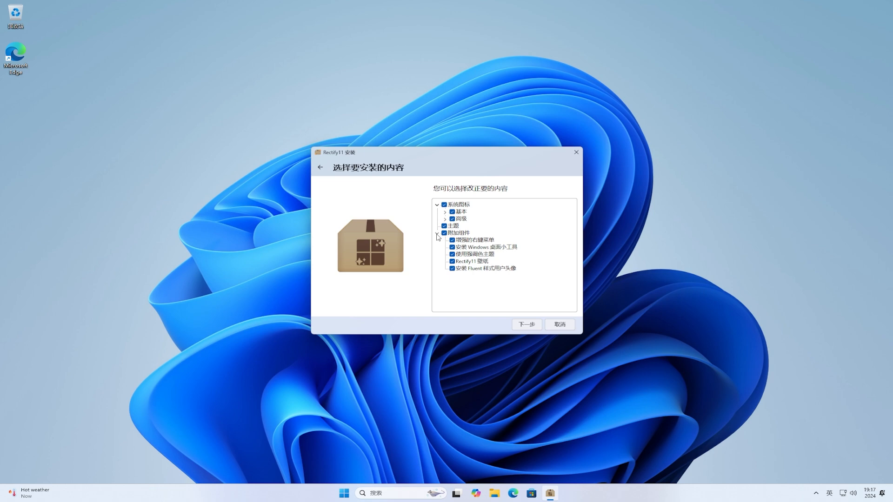
click(530, 327)
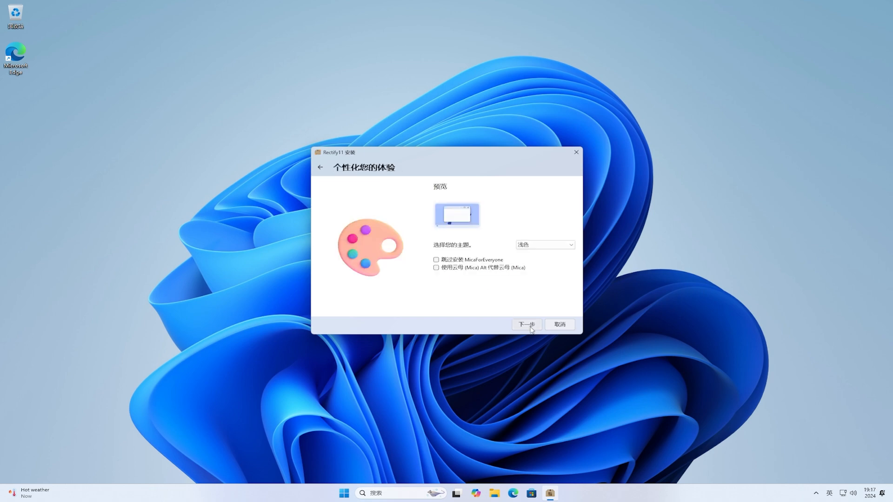
Step: Keep the 浅色 theme and enhanced Fluent context menu, and install with 创建还原点 ticked
click(545, 247)
click(545, 246)
click(523, 325)
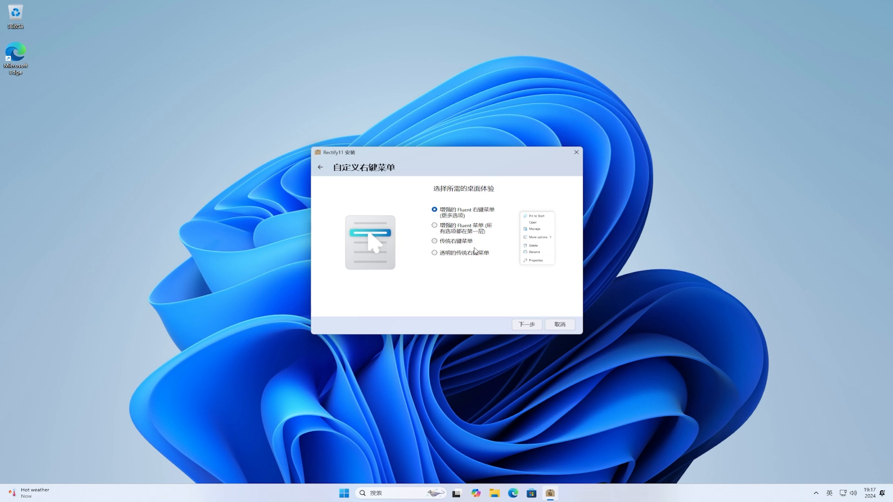
click(526, 325)
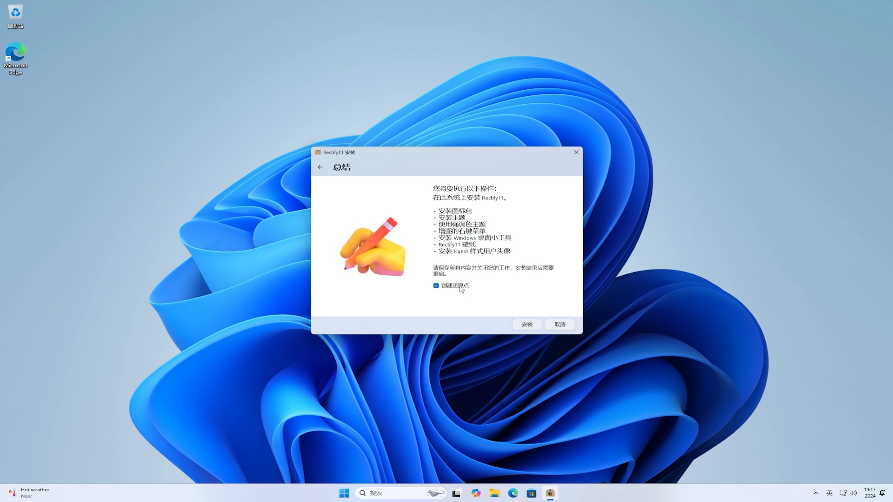
click(526, 324)
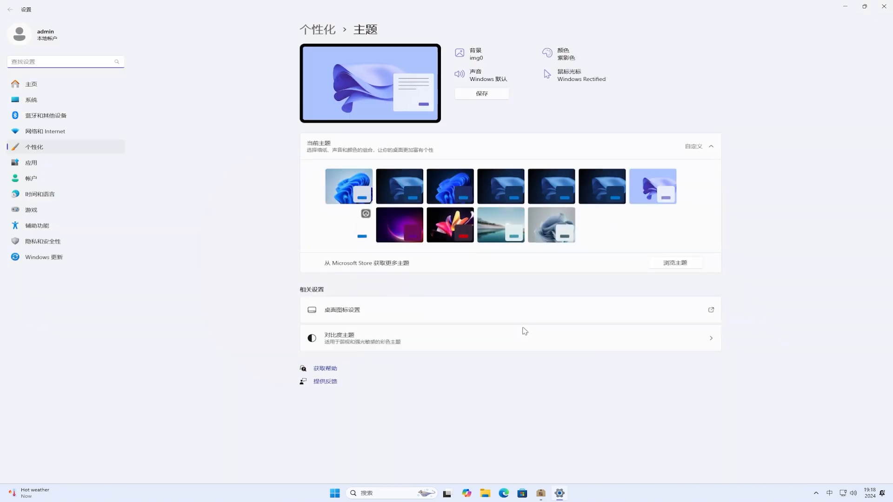
Step: Close Settings, dismiss the finished console window, and click Finish to restart Windows
click(884, 6)
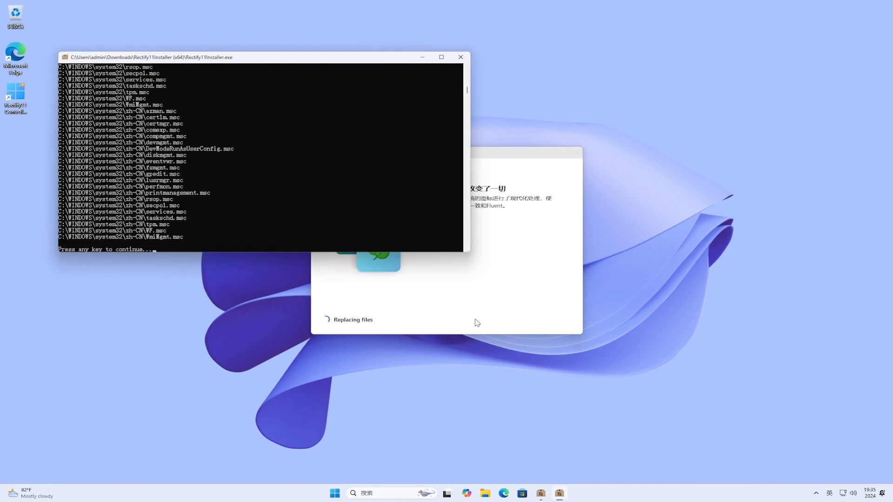
key(Return)
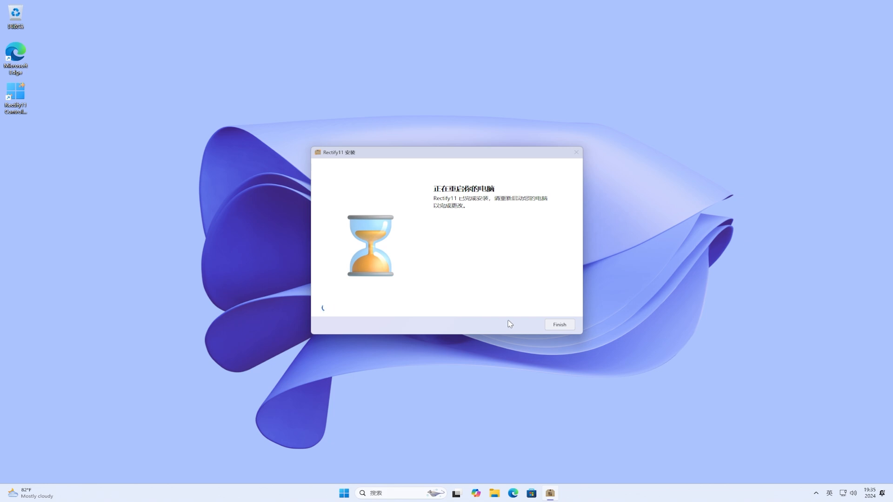
click(559, 325)
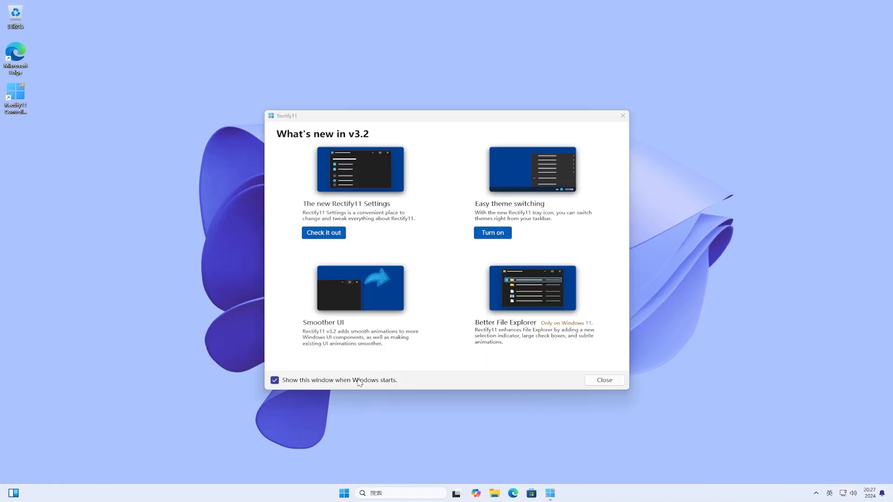
Step: Untick 'Show this window when Windows starts', close the welcome window, and open Start
click(358, 381)
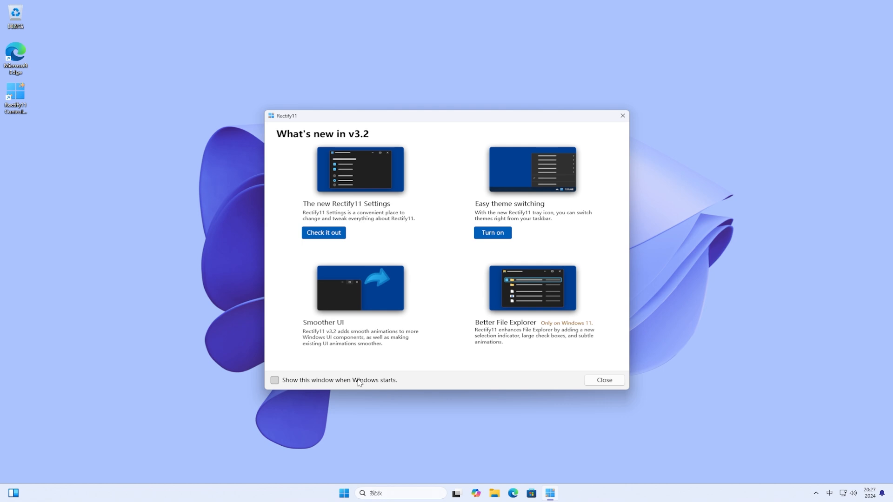
click(615, 383)
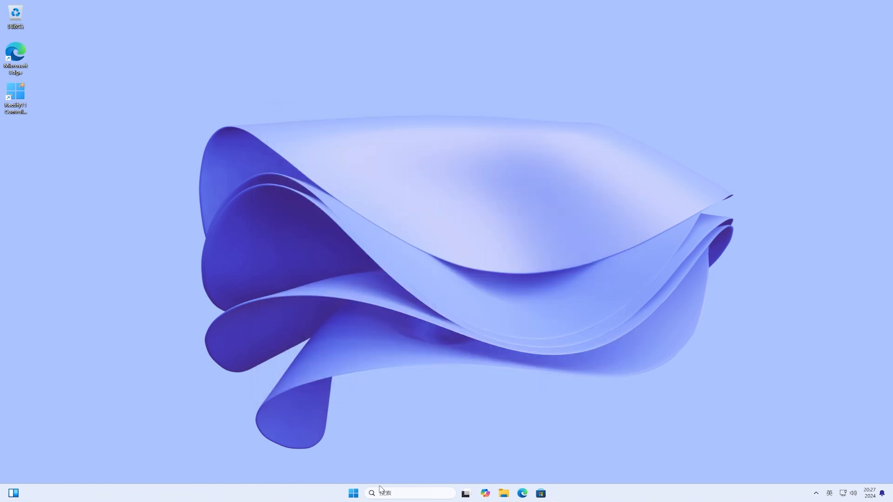
click(353, 495)
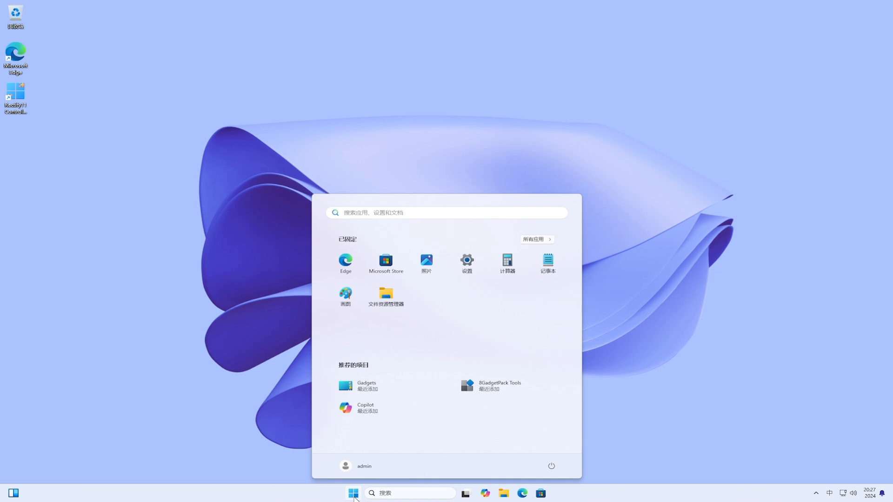
key(shift)
Step: From the Gadgets gallery, add CPU meter, slideshow, calendar, clock and picture puzzle via 添加(A)
click(357, 386)
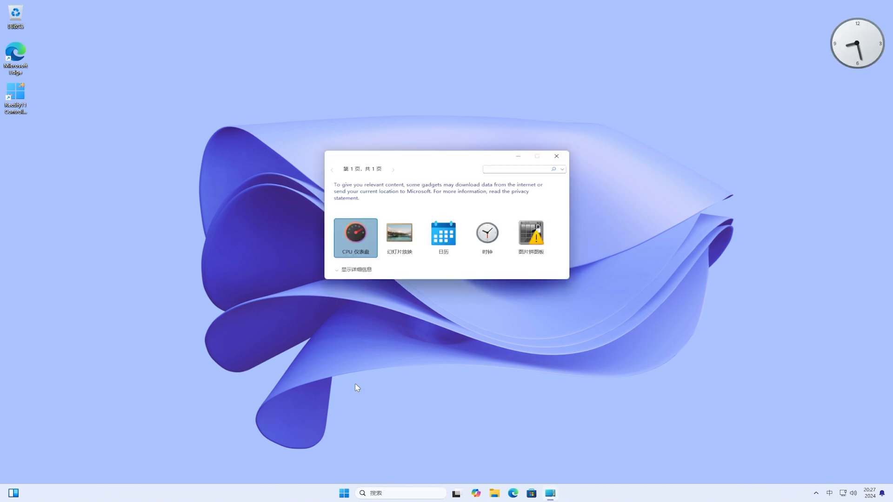
click(356, 270)
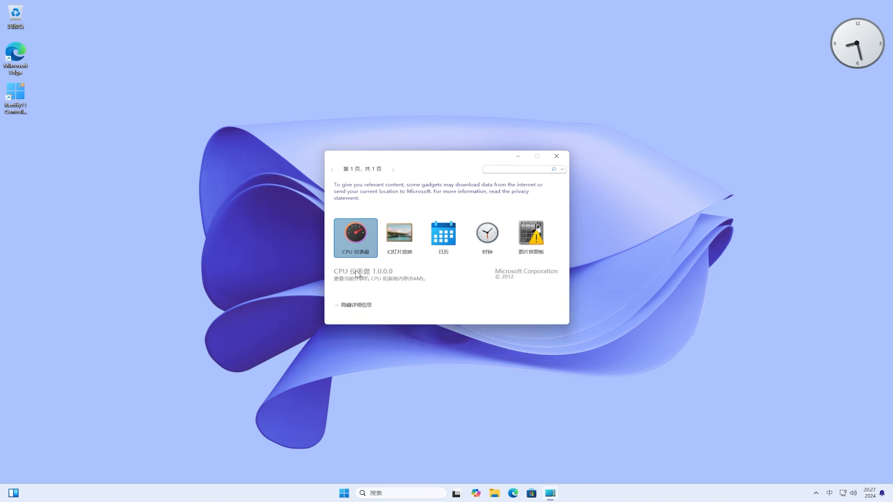
right_click(357, 240)
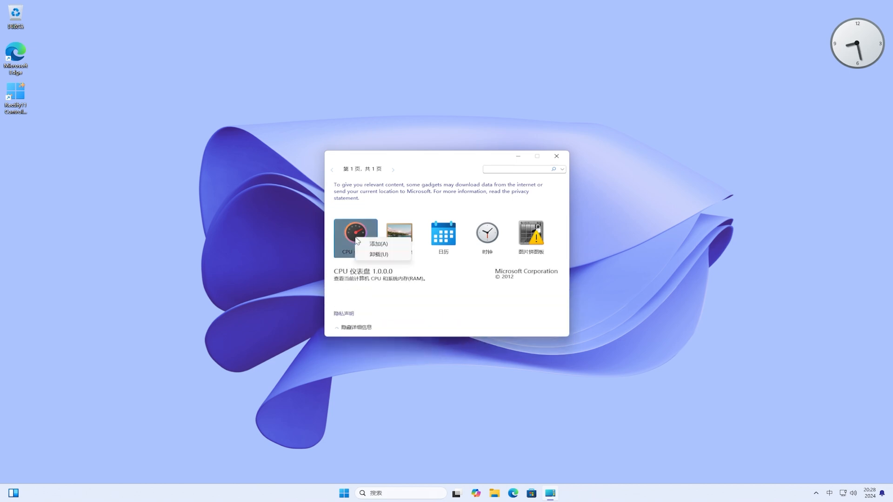
click(375, 245)
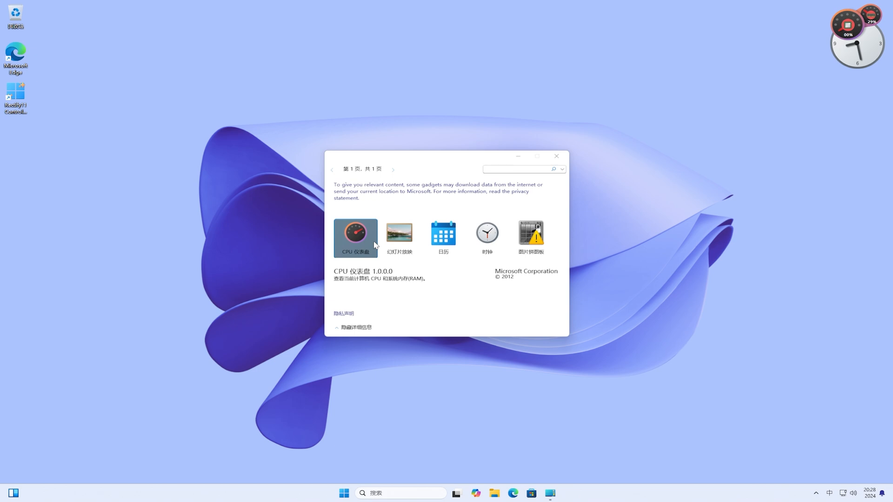
right_click(403, 245)
click(418, 249)
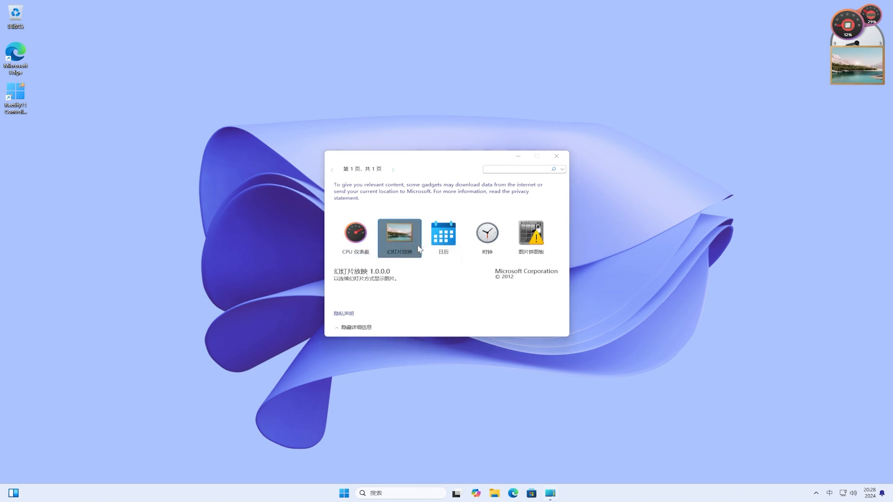
right_click(449, 245)
click(460, 249)
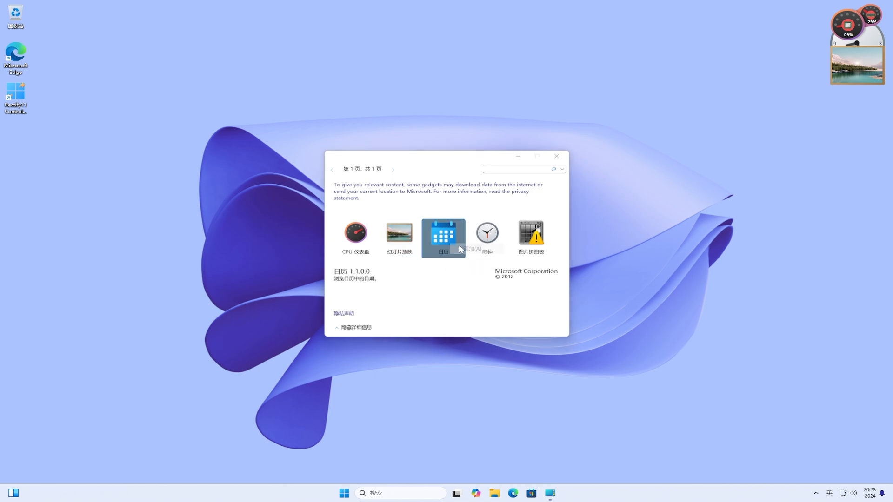
right_click(497, 248)
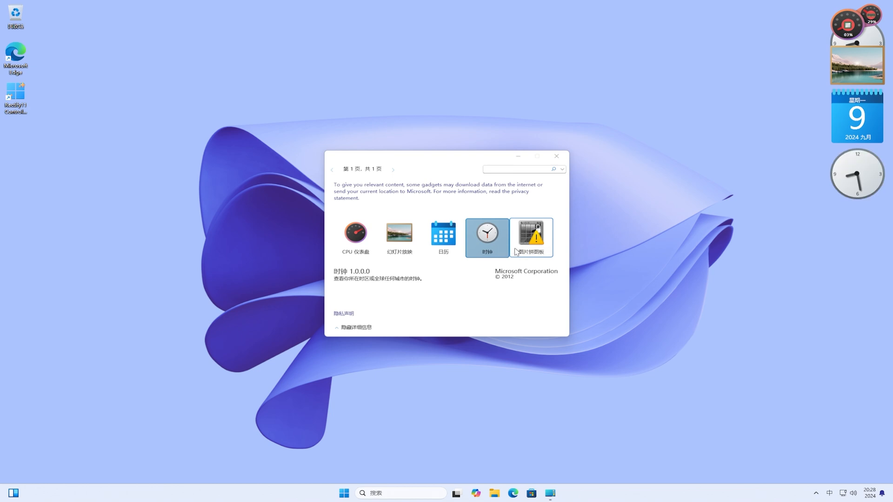
right_click(544, 251)
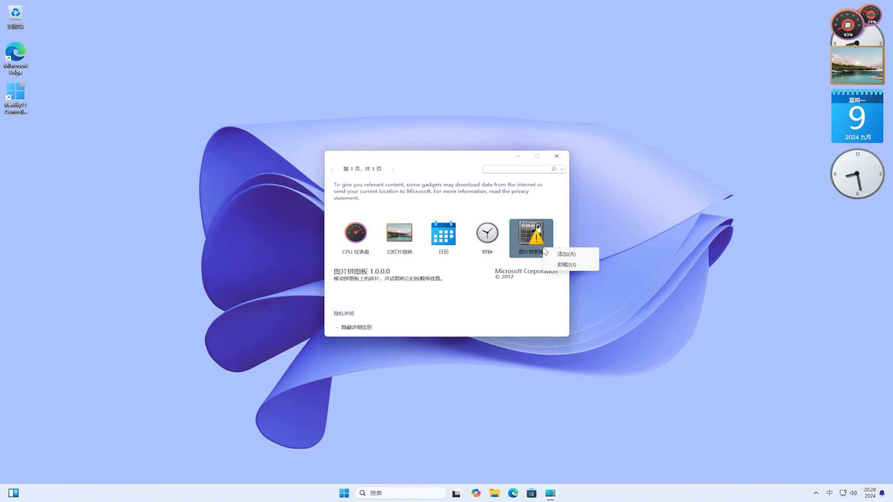
click(566, 253)
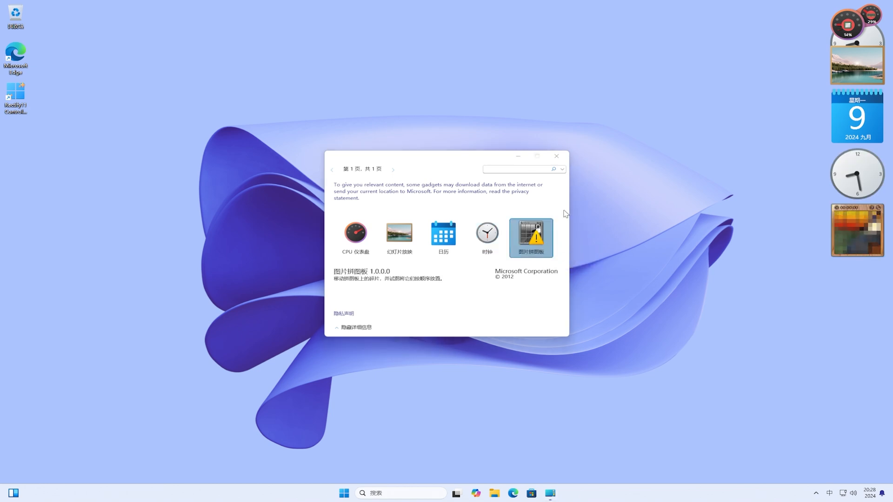
click(558, 157)
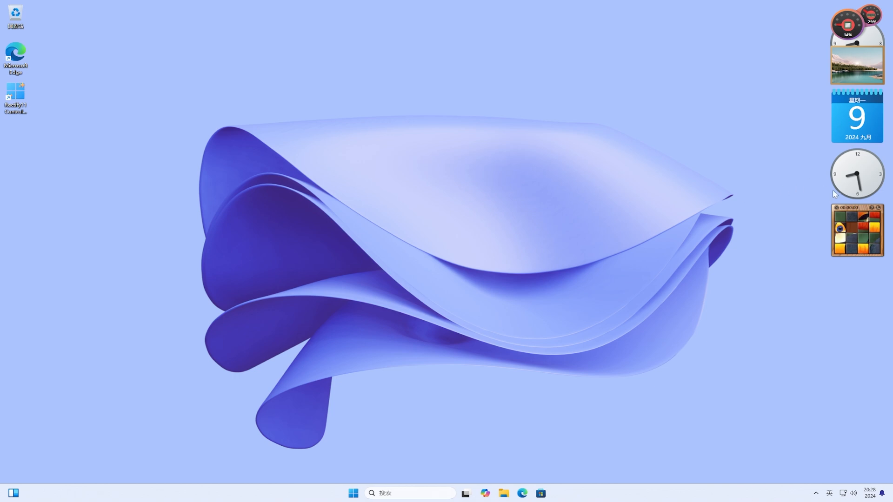
Step: Spread the gadgets down the right edge and close the duplicate clock gadget
drag(854, 209, 813, 352)
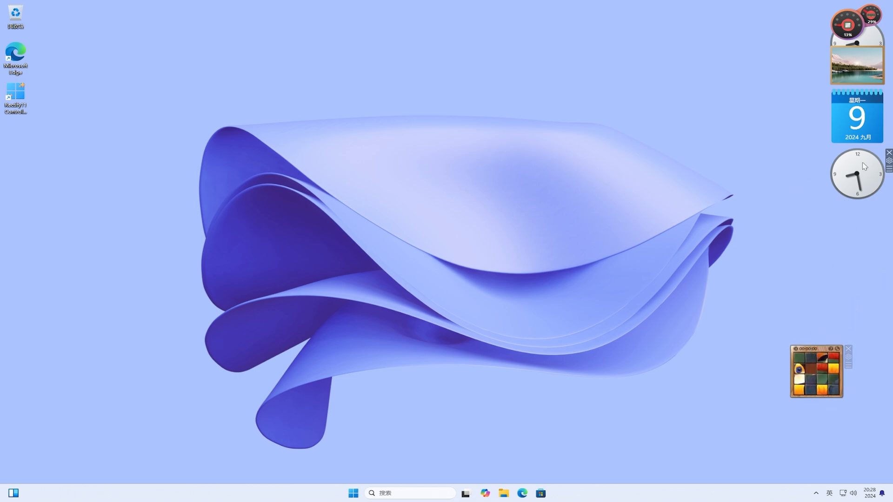
drag(864, 161, 803, 46)
drag(861, 132, 809, 311)
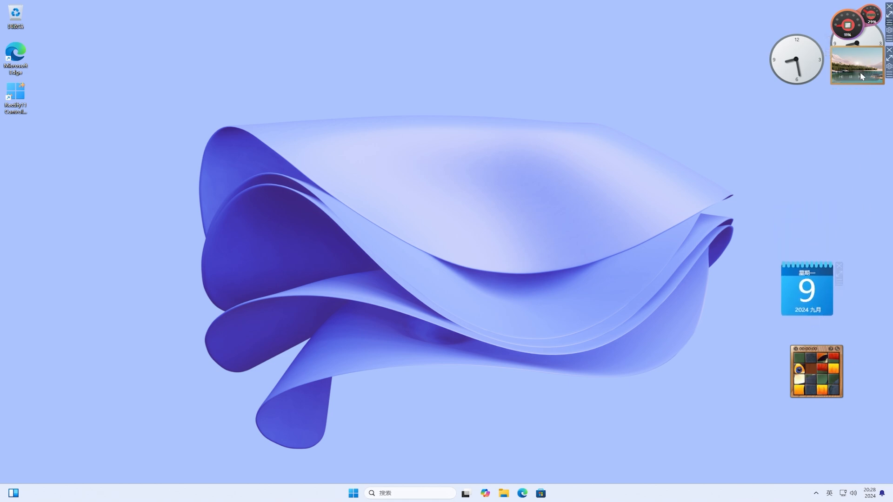
drag(860, 72, 817, 205)
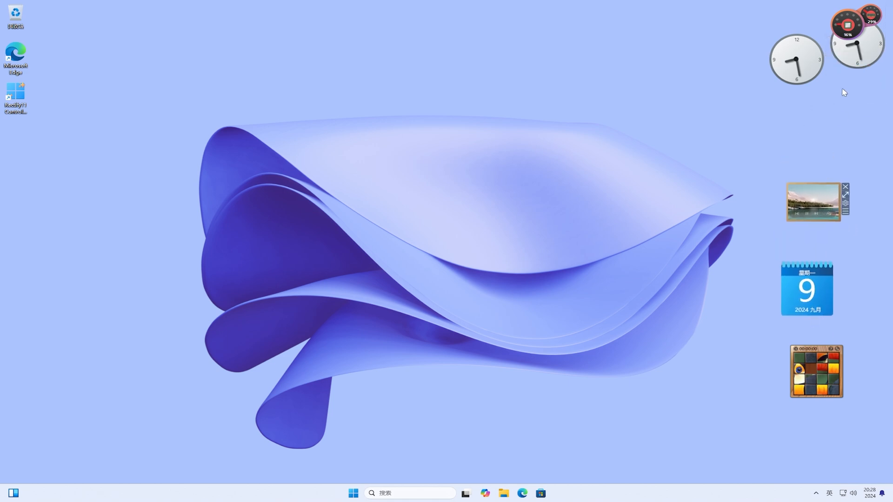
drag(847, 26, 804, 129)
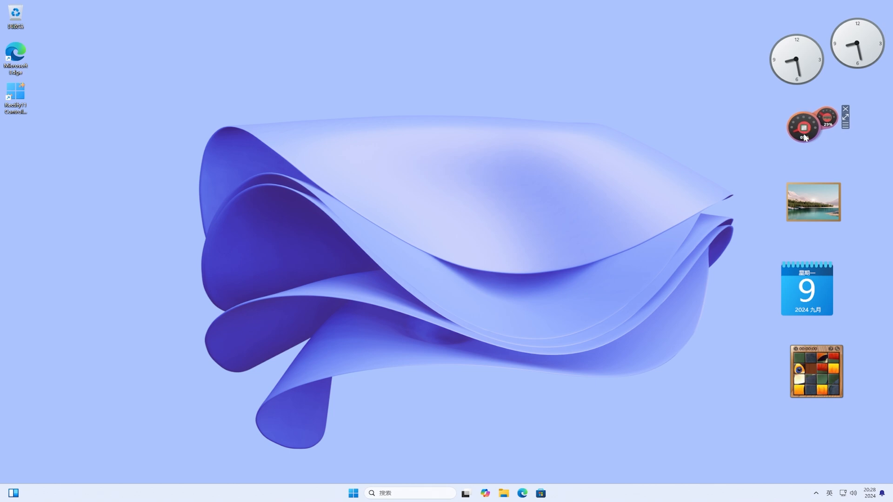
right_click(871, 47)
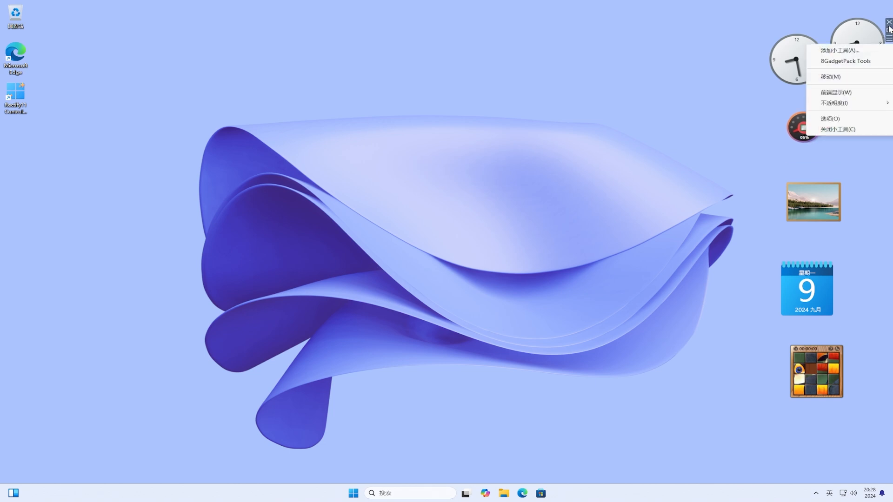
click(822, 130)
Step: Nudge the clock, CPU meter, slideshow, calendar and puzzle gadgets into one aligned column
drag(812, 73, 815, 55)
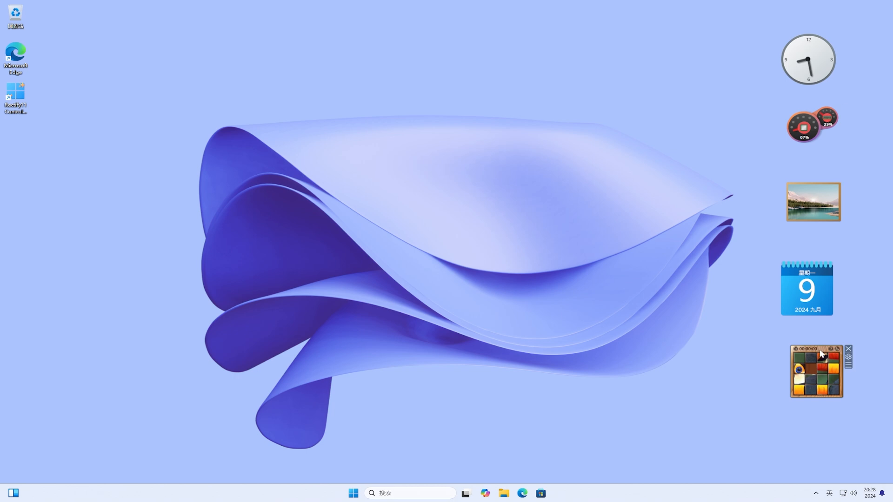
drag(822, 354, 808, 359)
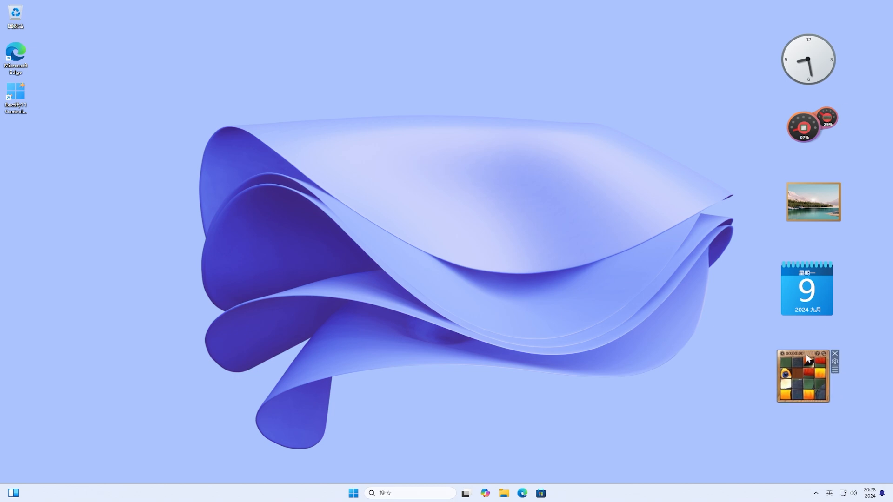
drag(807, 274, 801, 274)
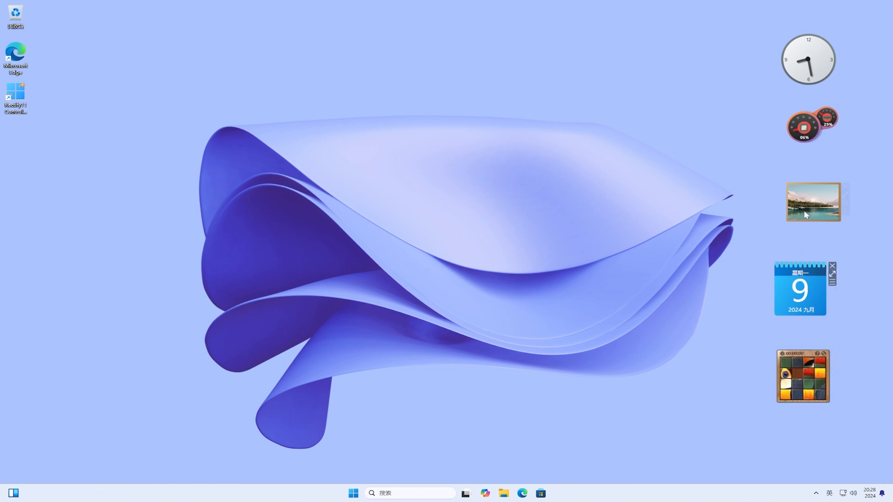
drag(825, 190, 802, 190)
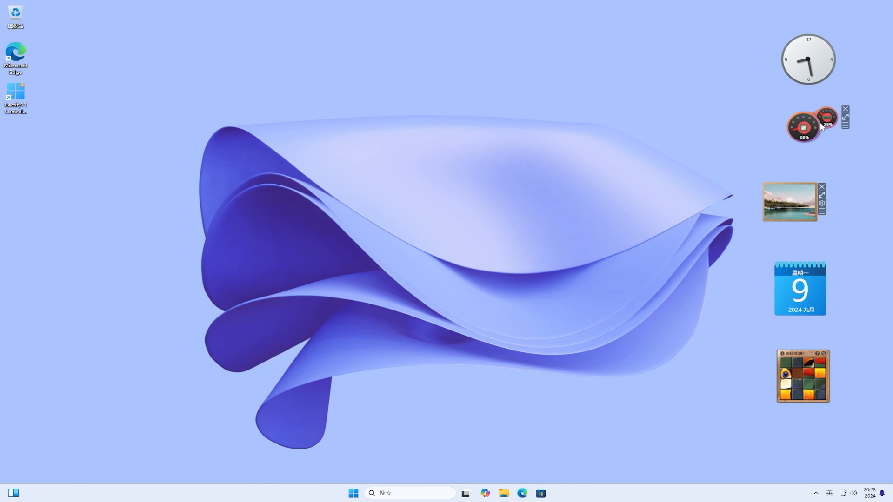
drag(828, 122, 811, 121)
drag(814, 78, 796, 62)
Step: Set the clock gadget's opacity to 60% after first trying 40%
right_click(799, 61)
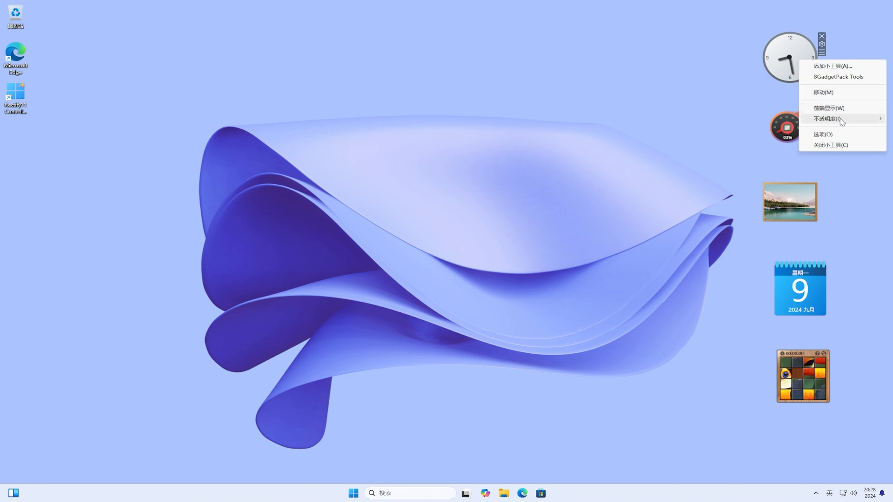
mouse_move(840, 119)
click(783, 129)
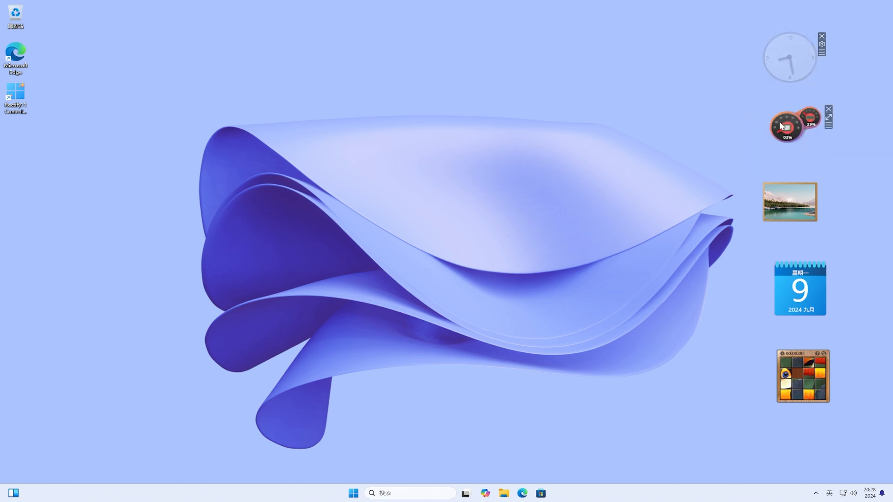
right_click(805, 72)
mouse_move(855, 129)
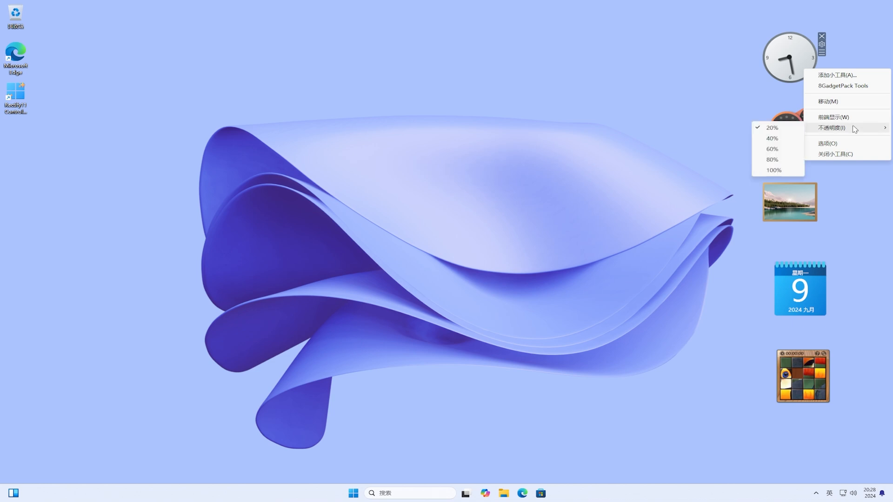
click(786, 149)
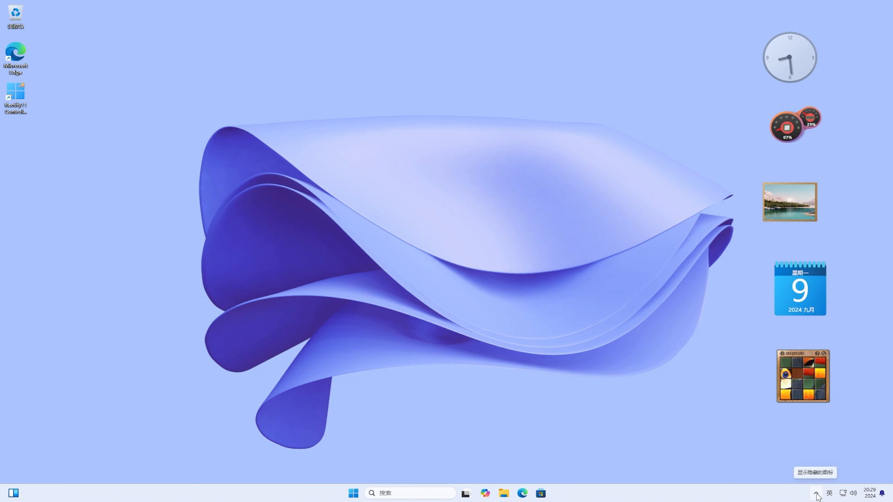
click(353, 493)
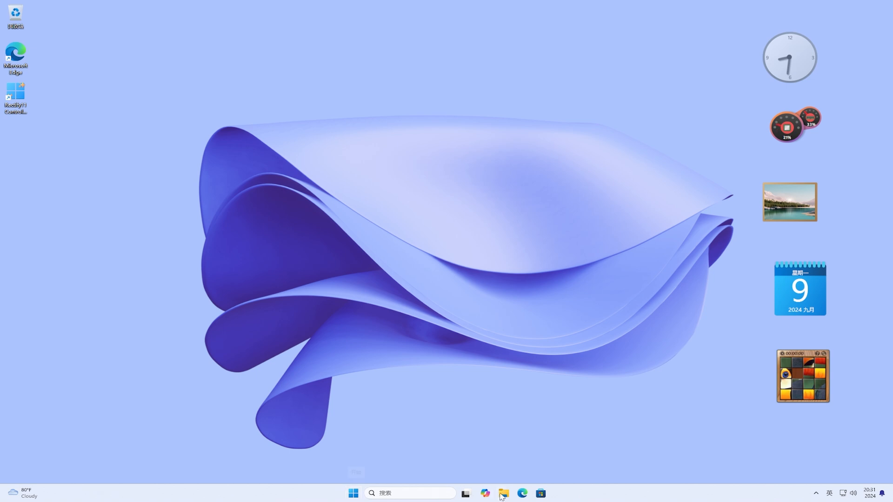
Step: Download windhawk_setup.exe from windhawk.net in Edge and show it in the Downloads folder
click(522, 494)
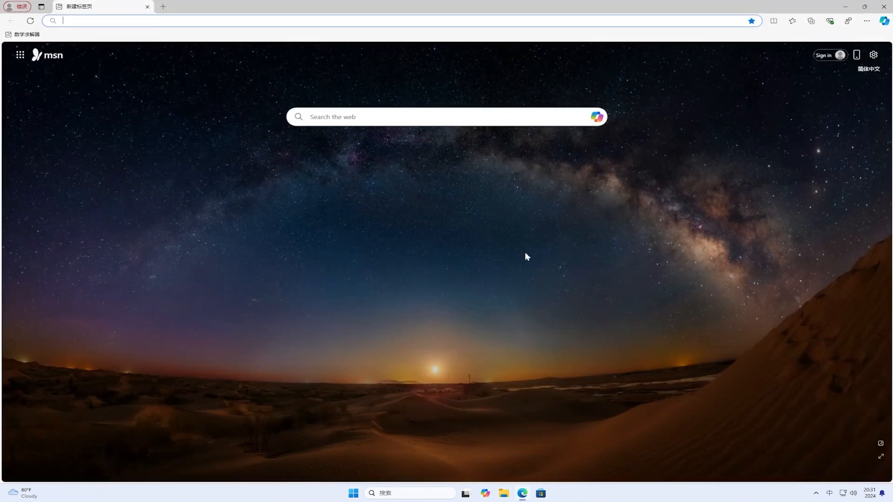
key(shift)
text(windh)
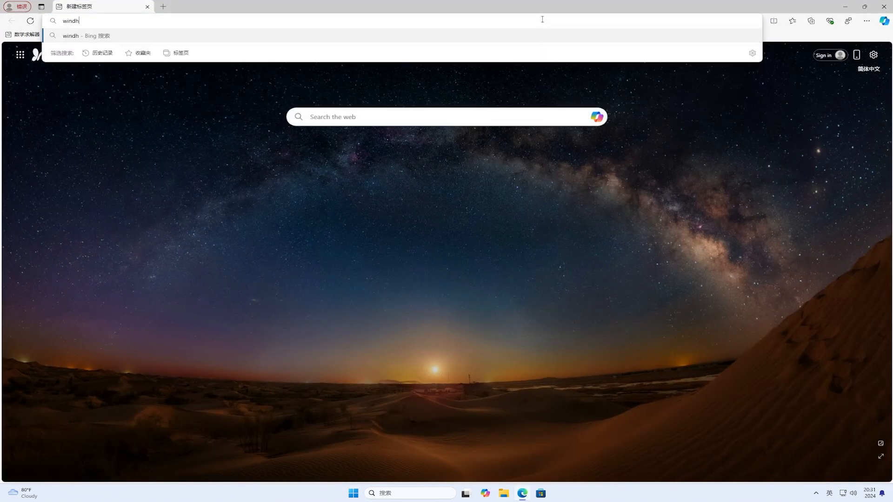
text(awk.net)
key(Return)
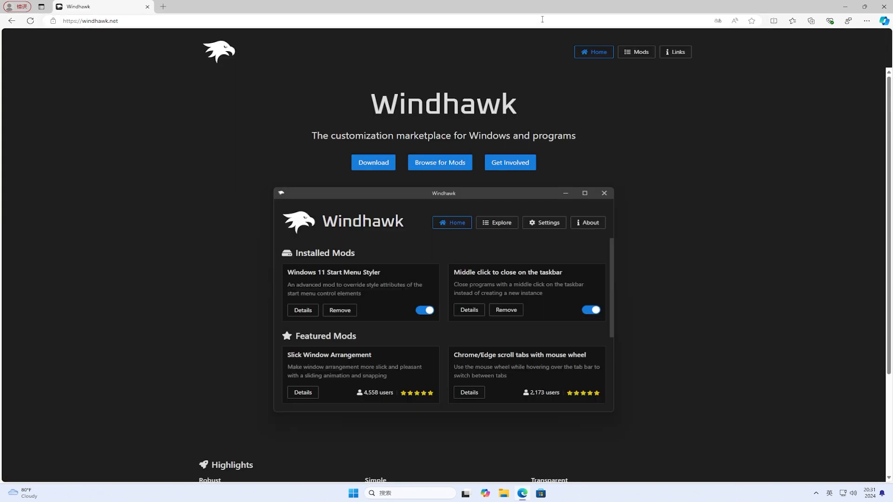
click(378, 167)
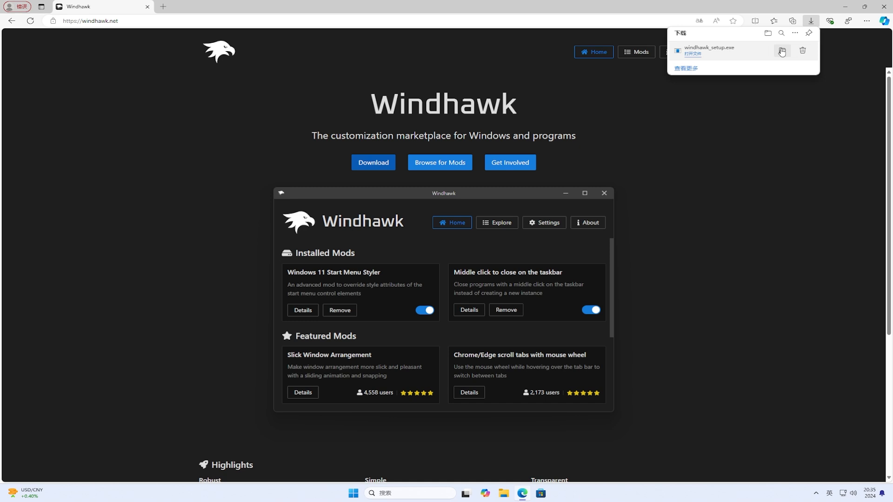
click(781, 52)
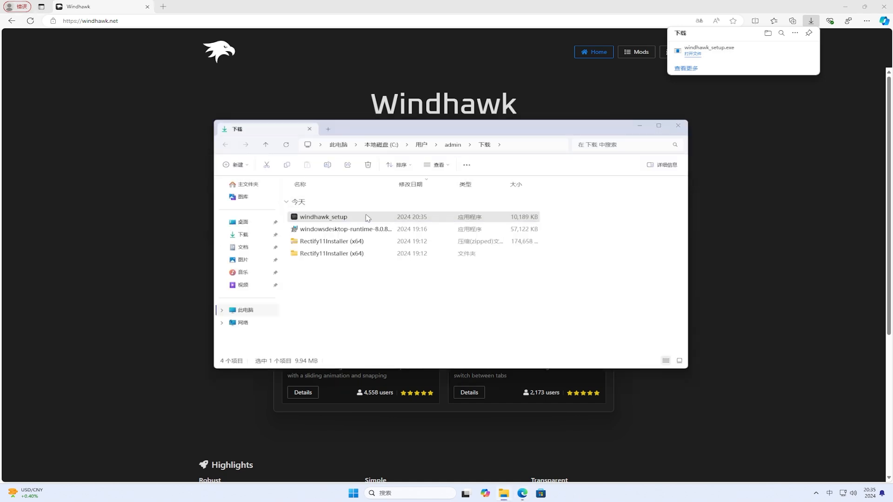
Step: Run windhawk_setup with default language, components and location, then close Edge and Downloads
click(368, 218)
double_click(368, 217)
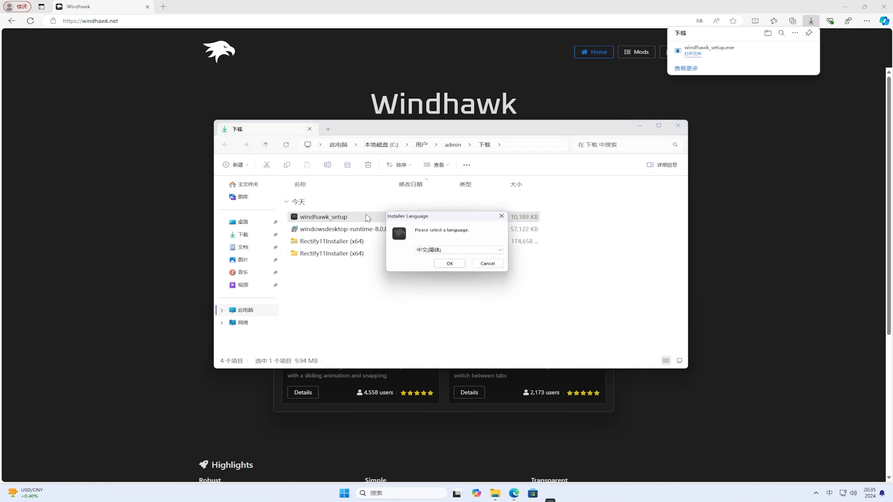
click(444, 265)
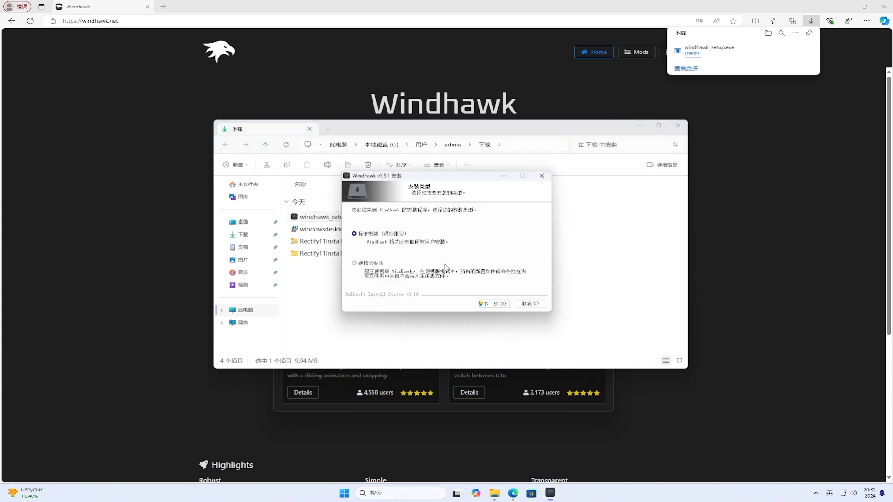
click(499, 303)
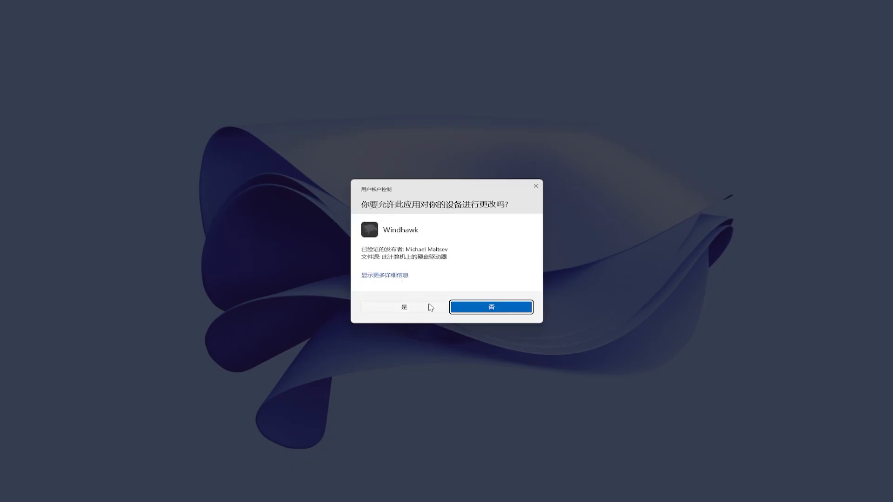
click(429, 307)
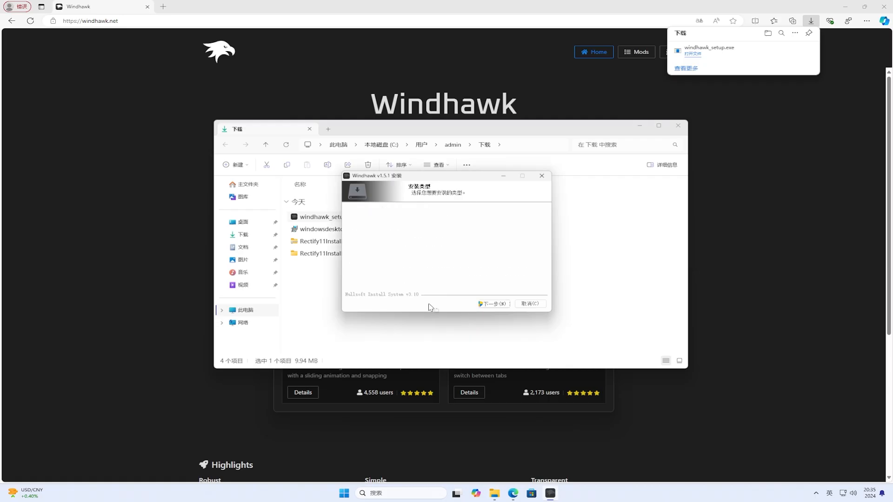
click(497, 304)
click(496, 304)
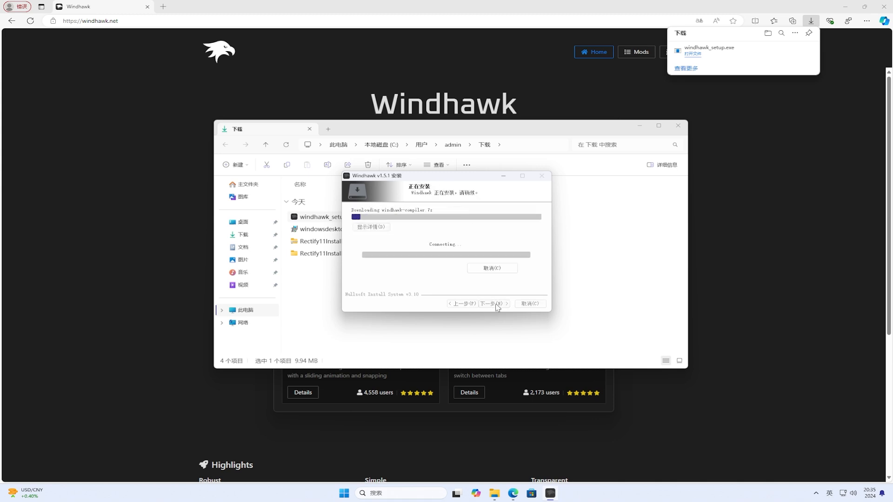
click(883, 6)
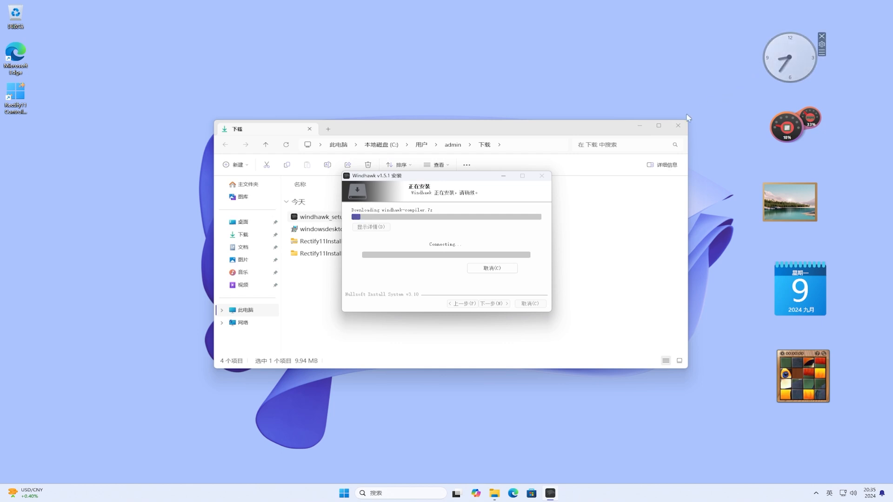
click(678, 125)
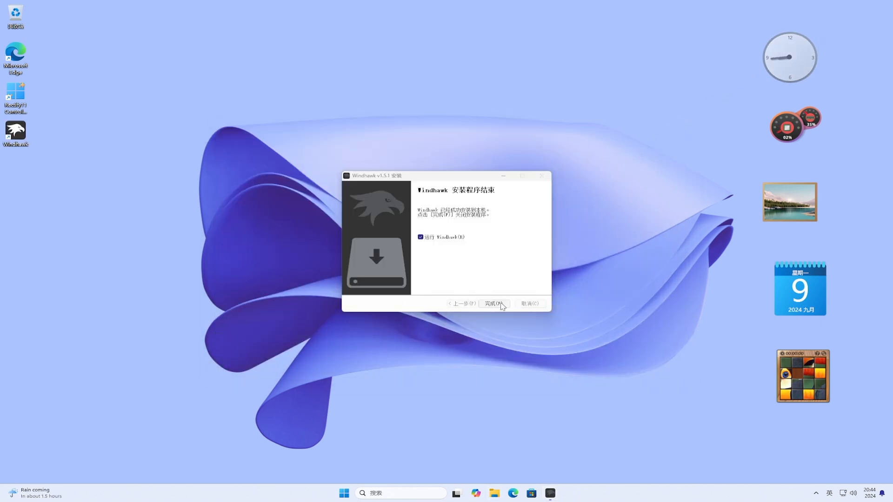
Step: Finish Windhawk setup and install the Windows 11 Start Menu Styler mod, accepting the risk
click(498, 304)
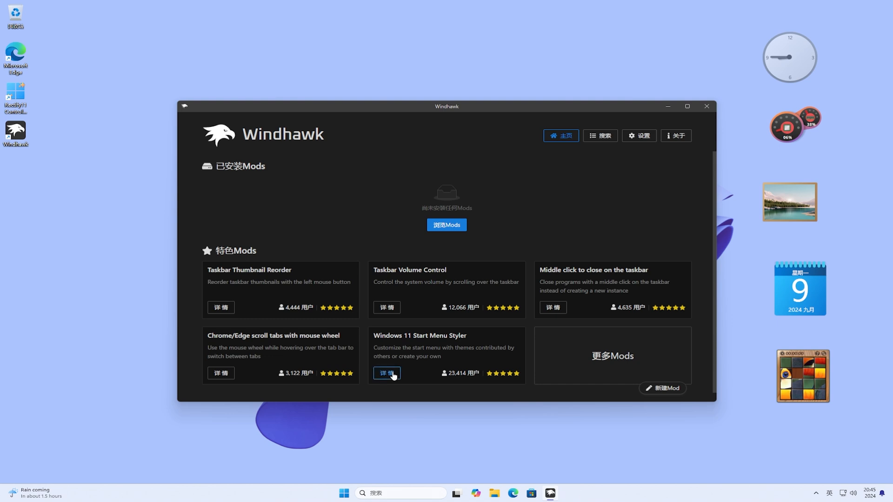
click(393, 375)
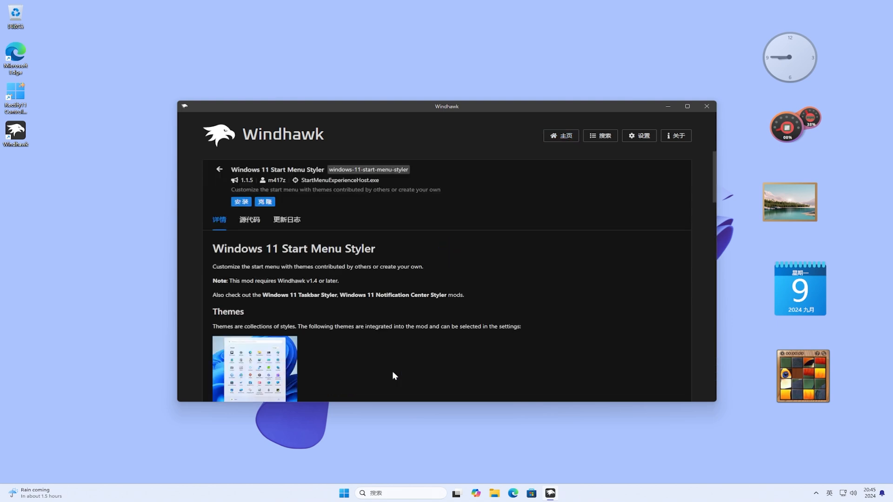
click(242, 204)
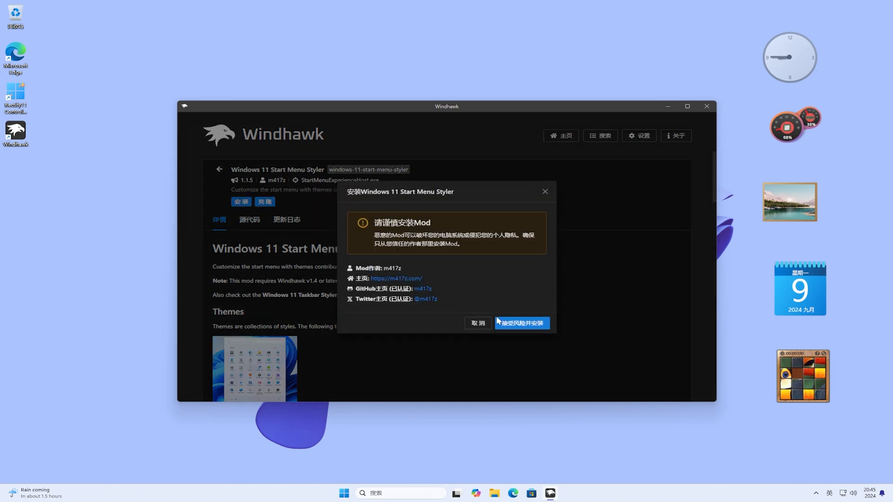
click(515, 323)
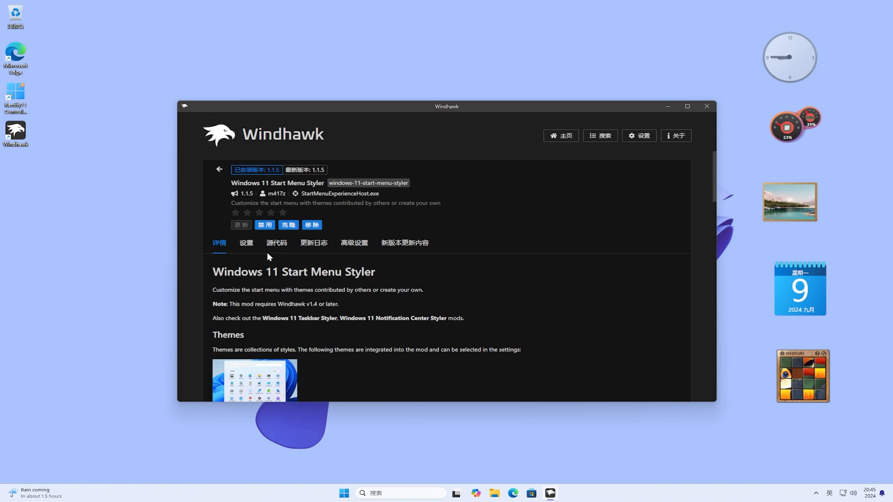
Step: Set the Start Menu Styler theme to Windows10 and save it
click(247, 244)
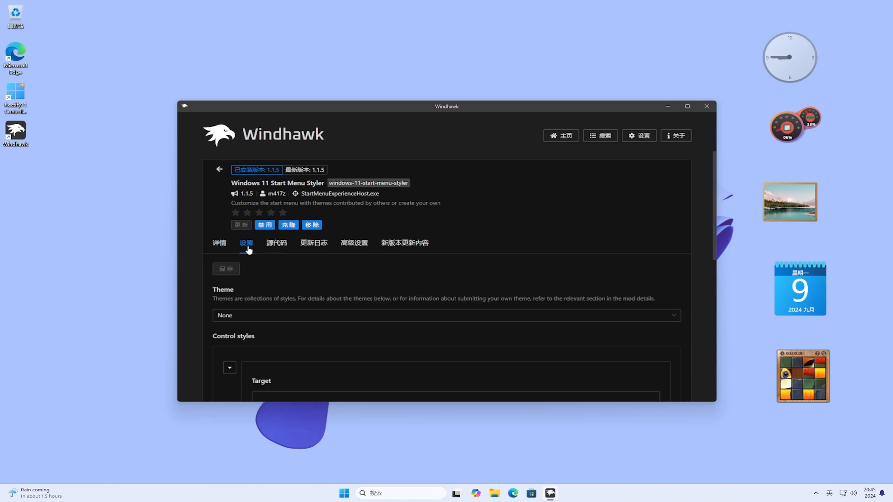
click(279, 316)
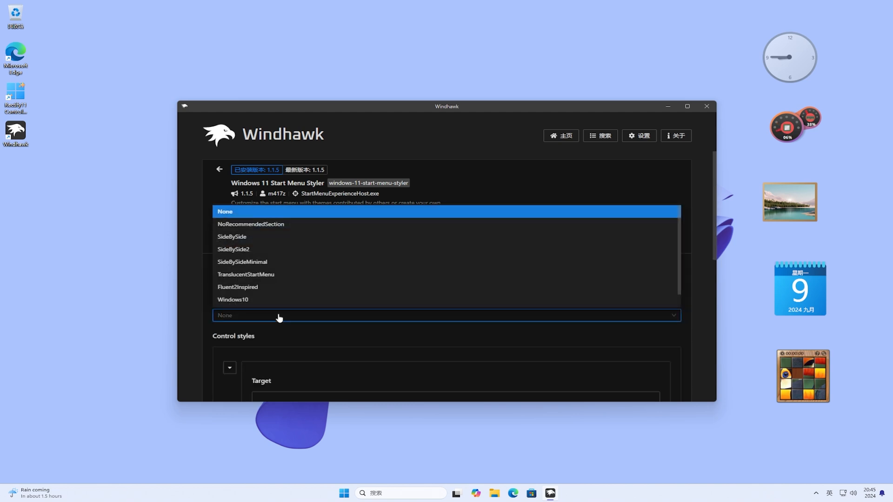
click(276, 300)
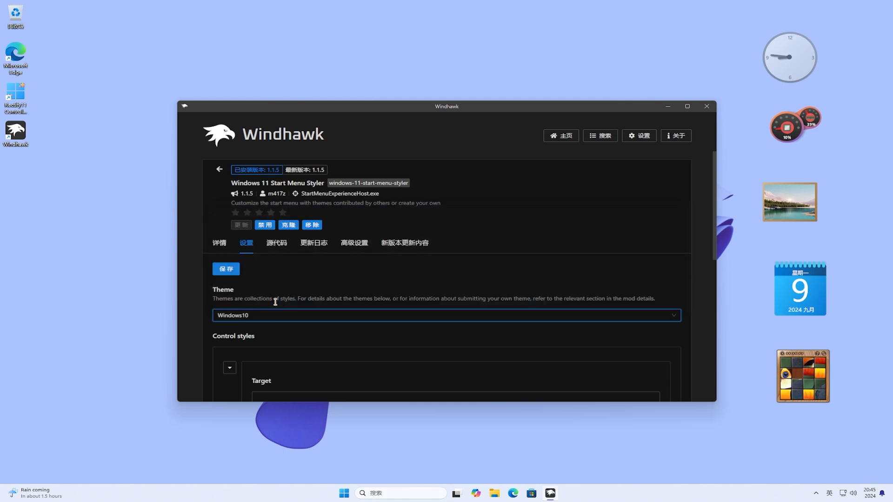
click(226, 269)
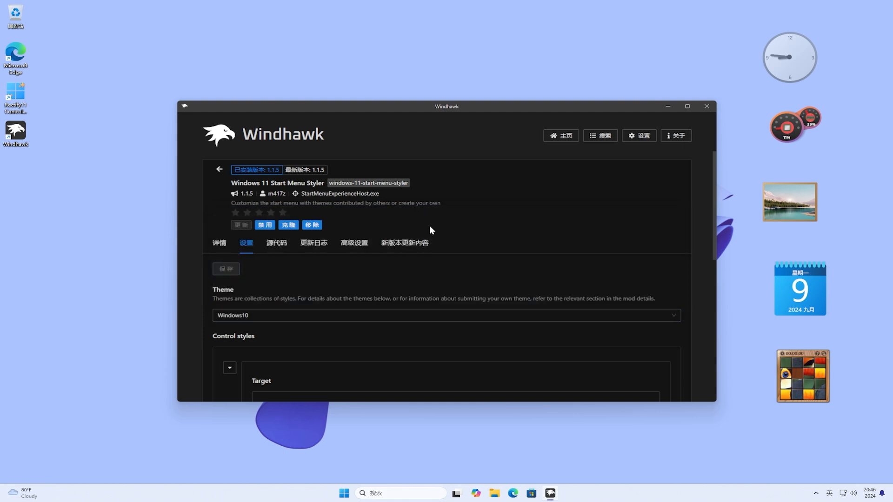
Step: Close Windhawk, restart the PC, and check the Windows10-style Start menu afterwards
click(706, 108)
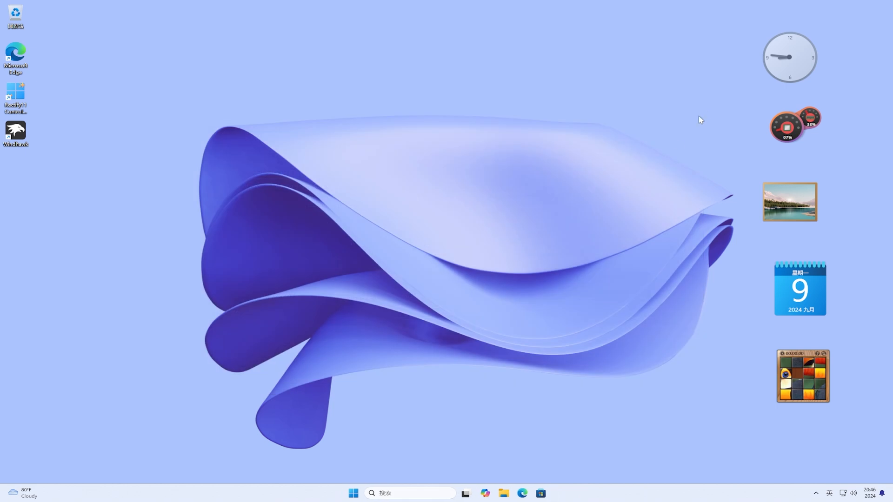
click(359, 492)
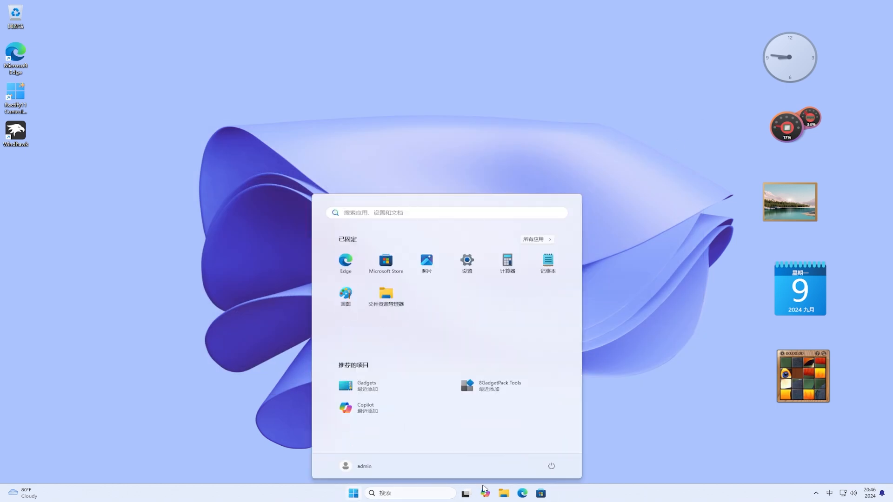
click(551, 467)
click(554, 449)
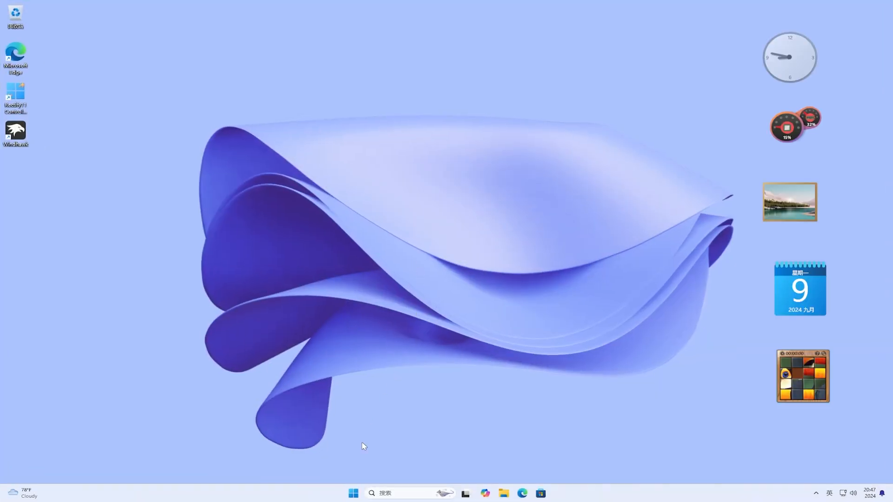
click(353, 493)
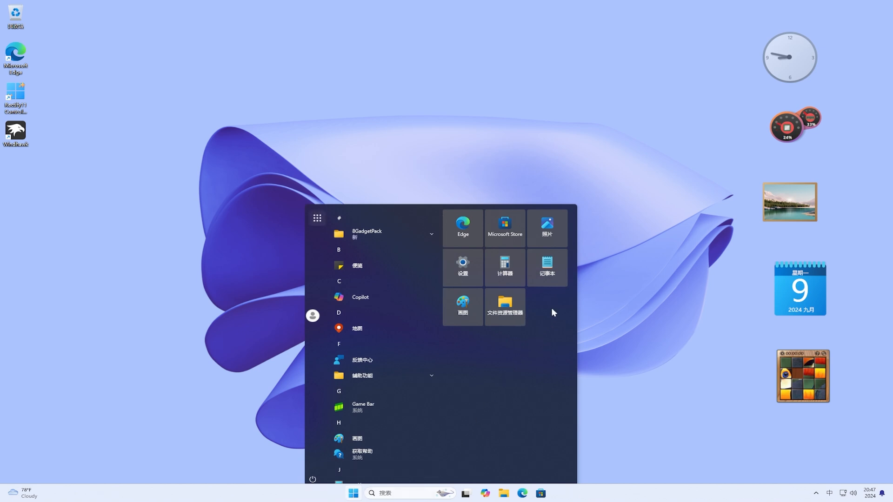
click(20, 135)
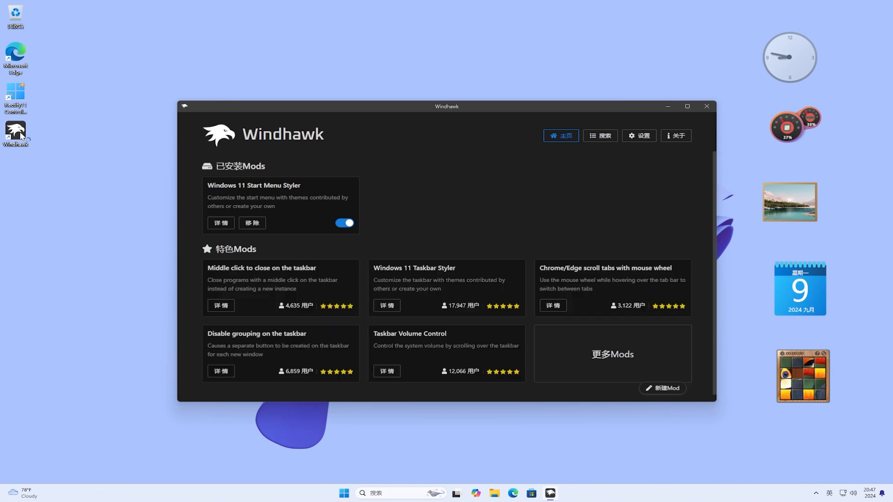
Step: Set the Start Menu Styler theme to SideBySide2 and save it
click(221, 223)
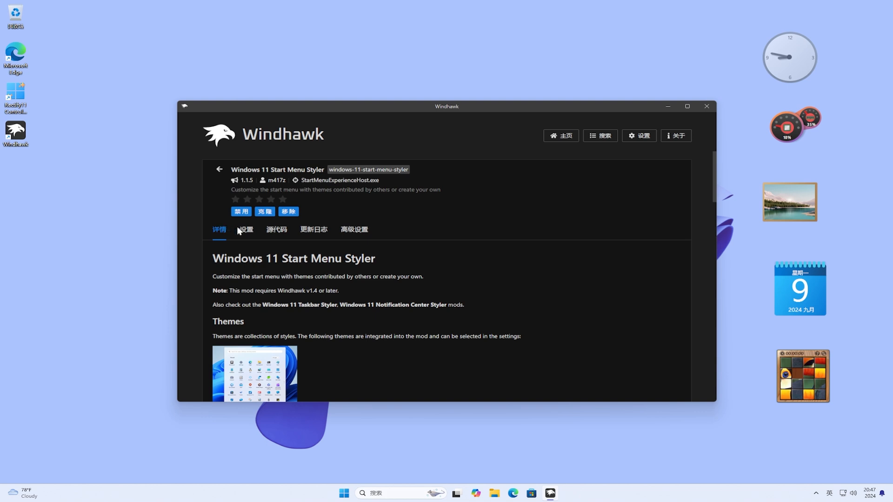
click(248, 232)
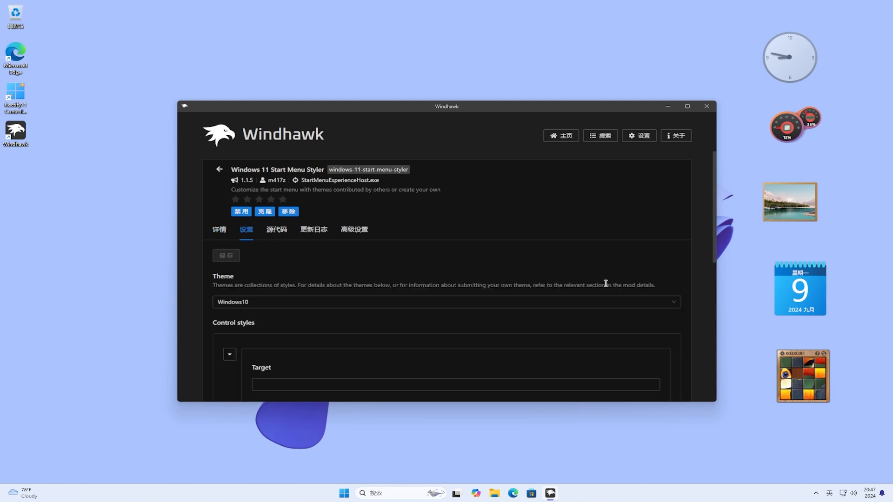
click(674, 303)
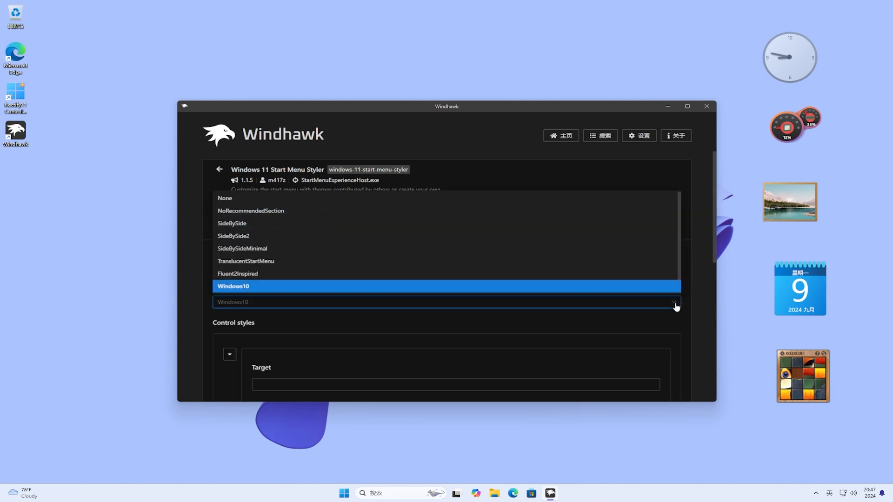
click(643, 237)
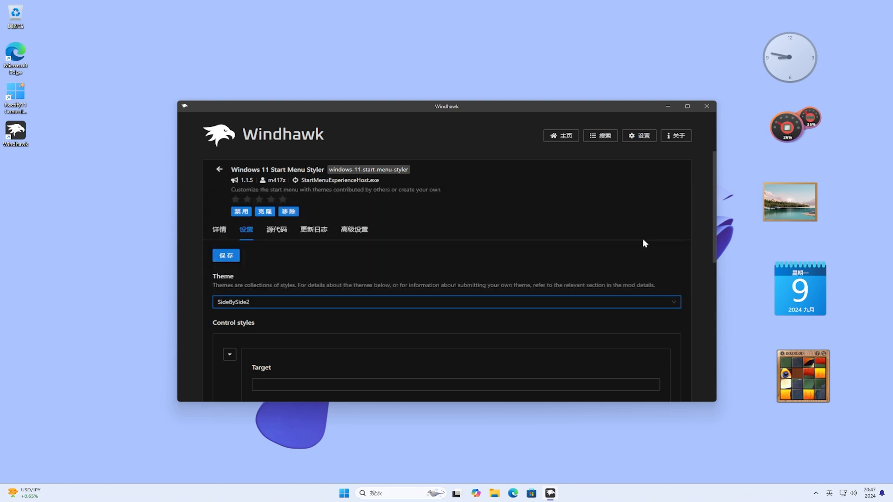
click(231, 258)
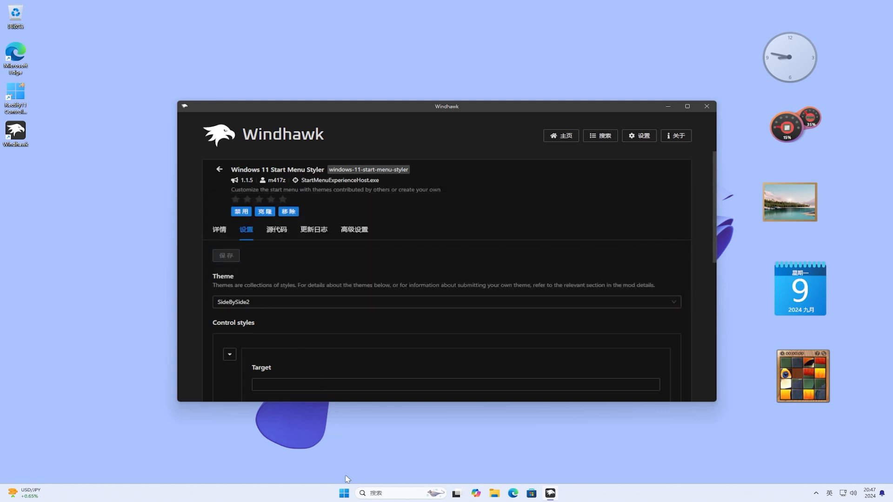
Step: Preview the Start menu, then switch the theme to TranslucentStartMenu and save
click(345, 494)
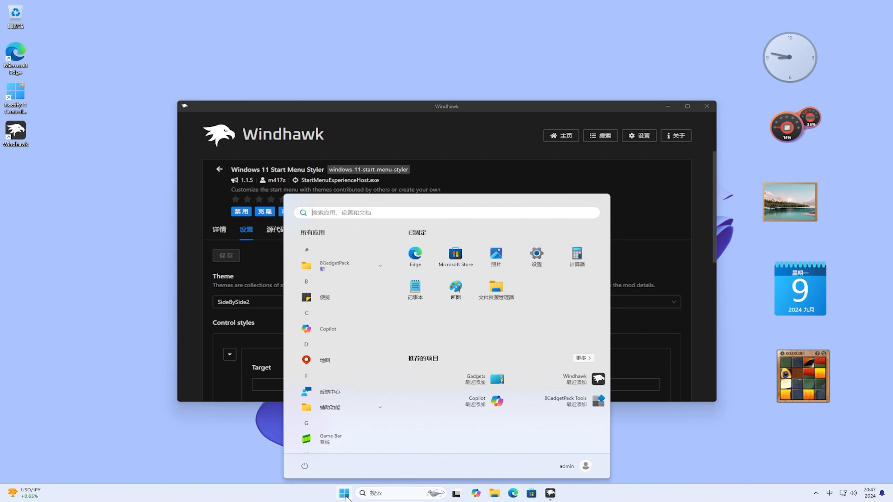
click(344, 493)
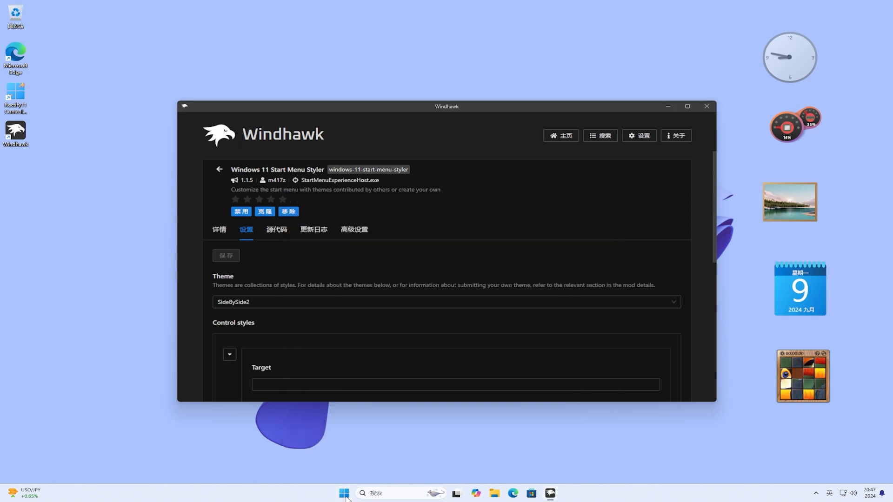
click(287, 303)
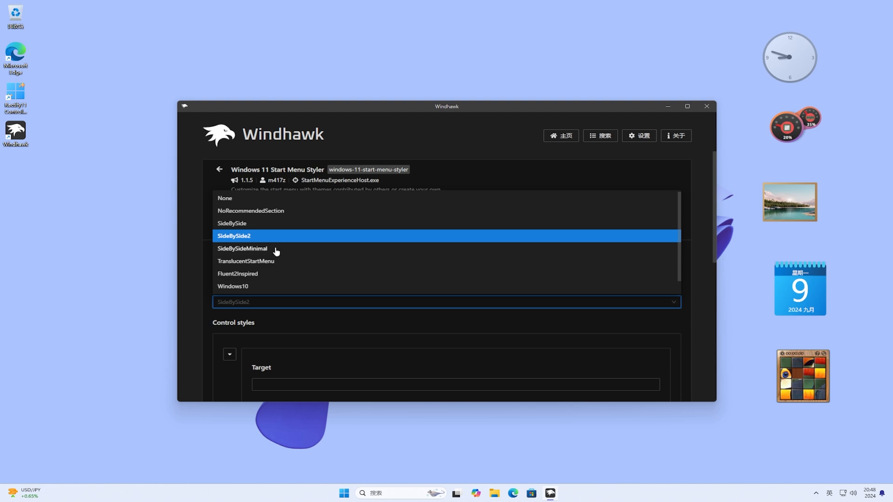
click(276, 261)
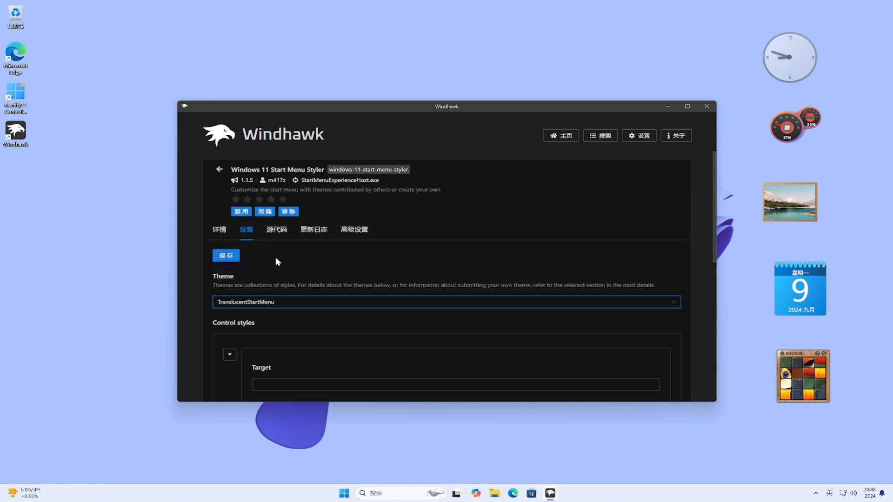
click(232, 255)
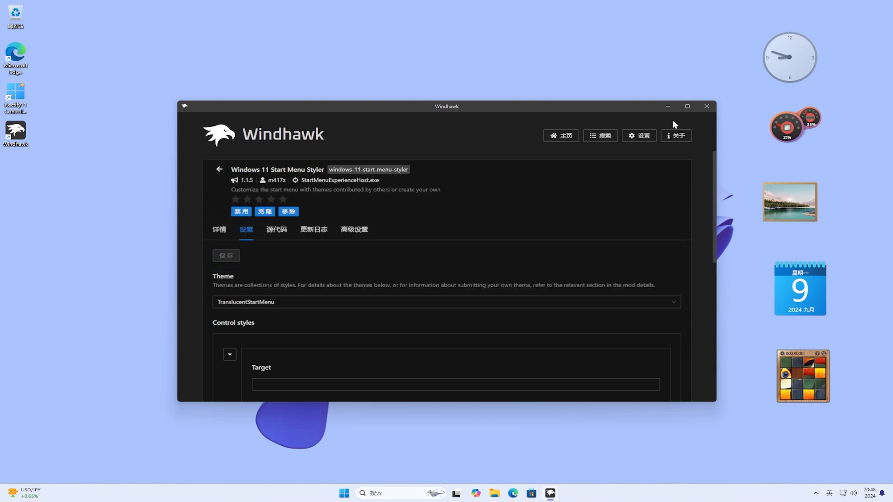
click(668, 106)
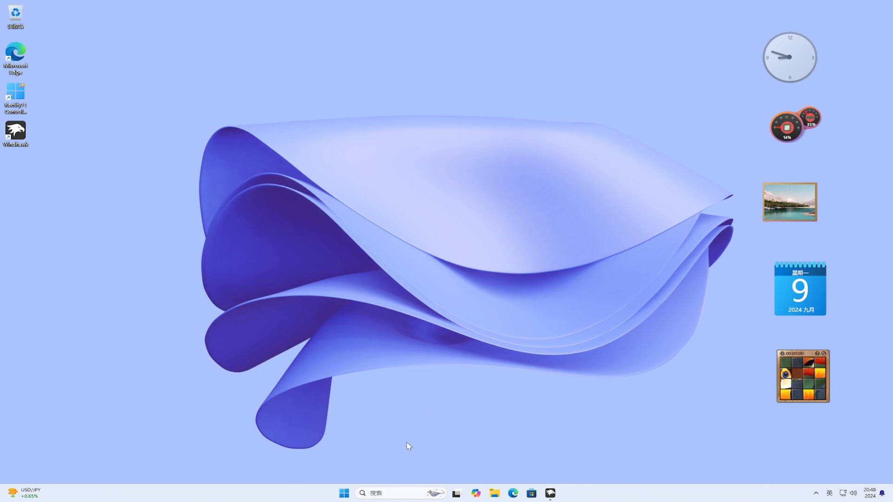
click(343, 494)
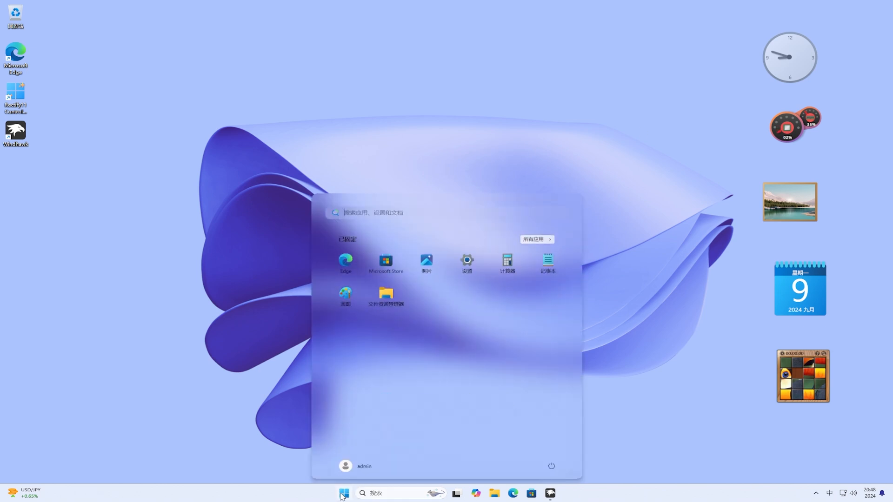
click(343, 494)
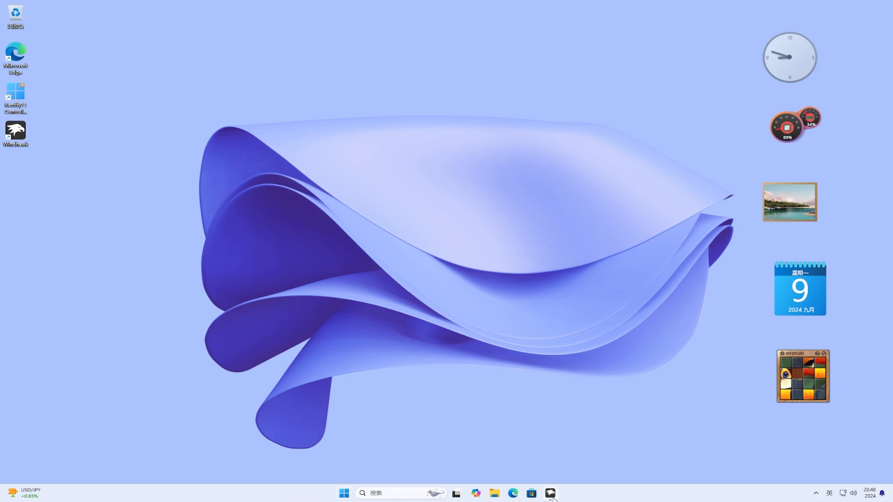
click(550, 494)
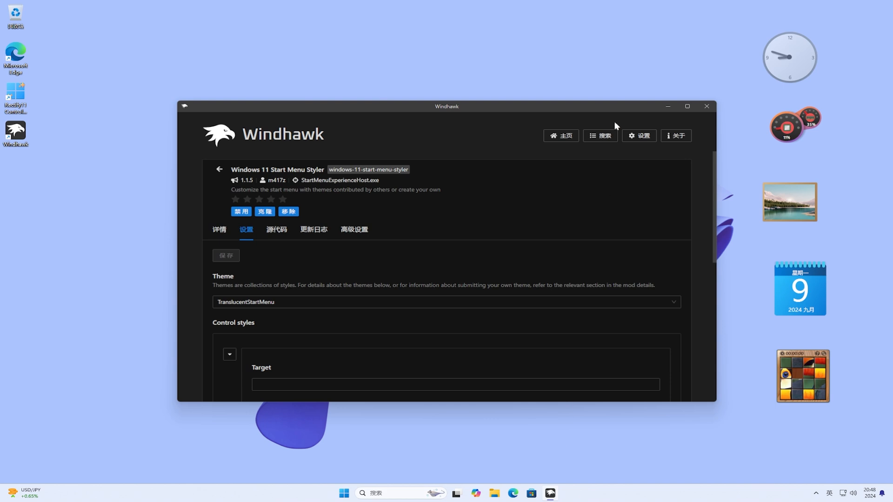
Step: Search 'always' and install the Always show all taskbar tray icons mod, accepting the risk
click(609, 138)
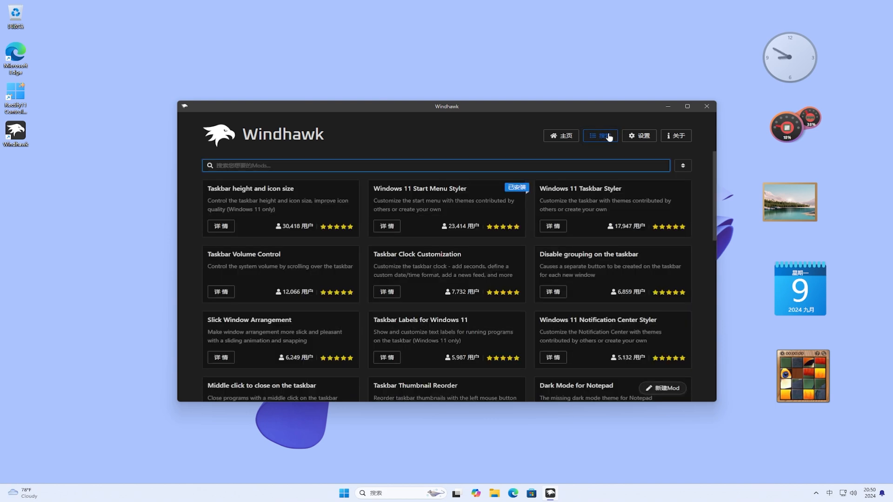
key(shift)
text(always)
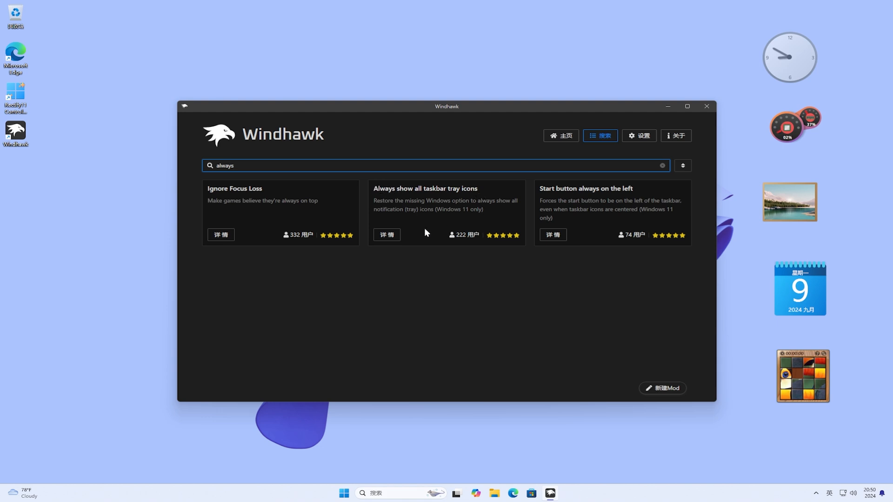
click(386, 235)
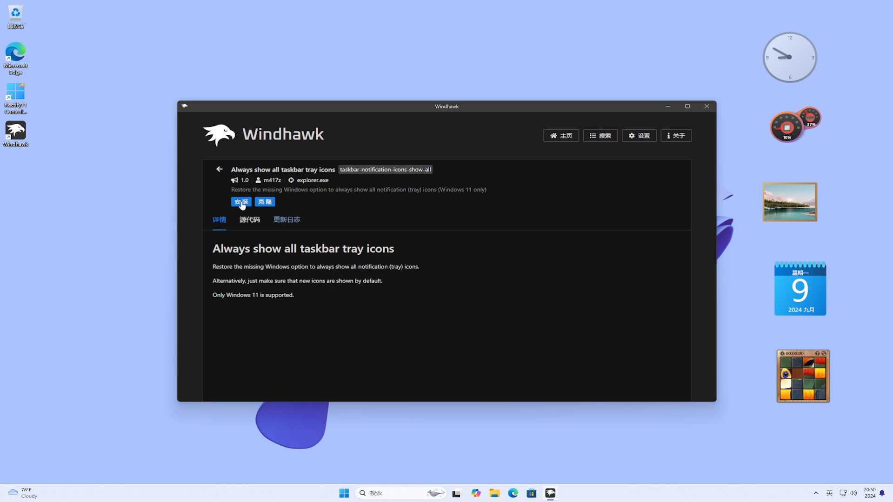
click(241, 202)
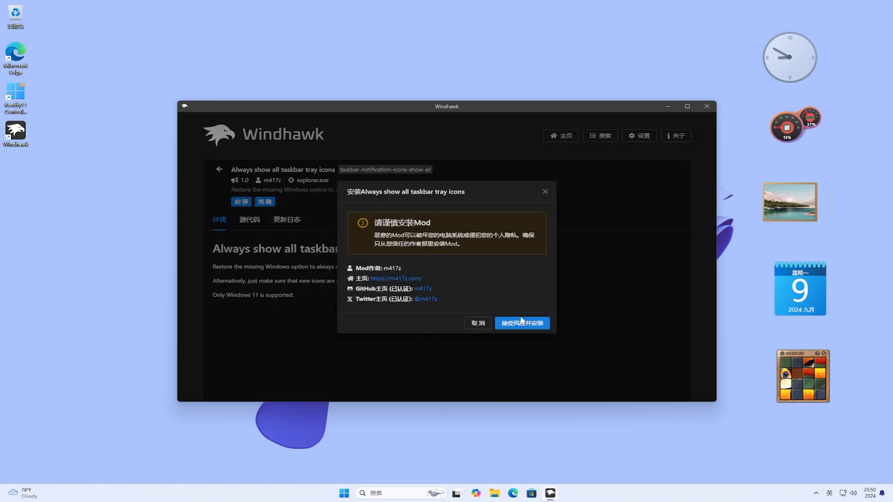
click(533, 326)
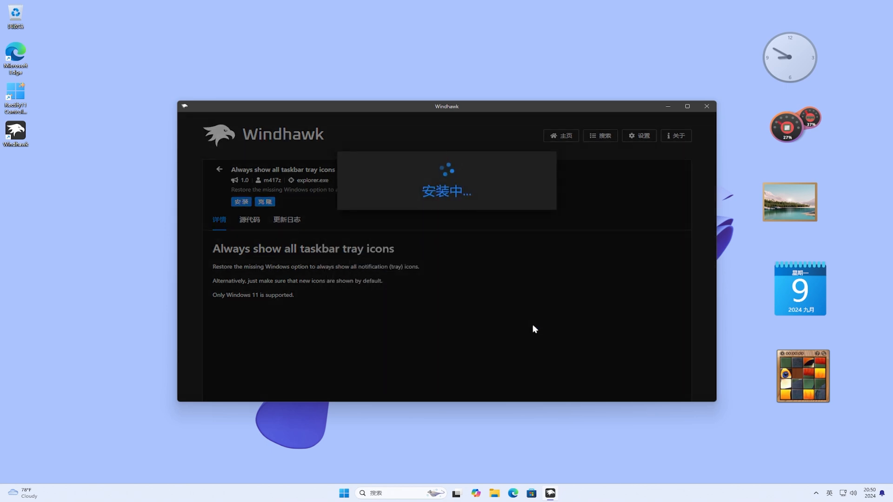